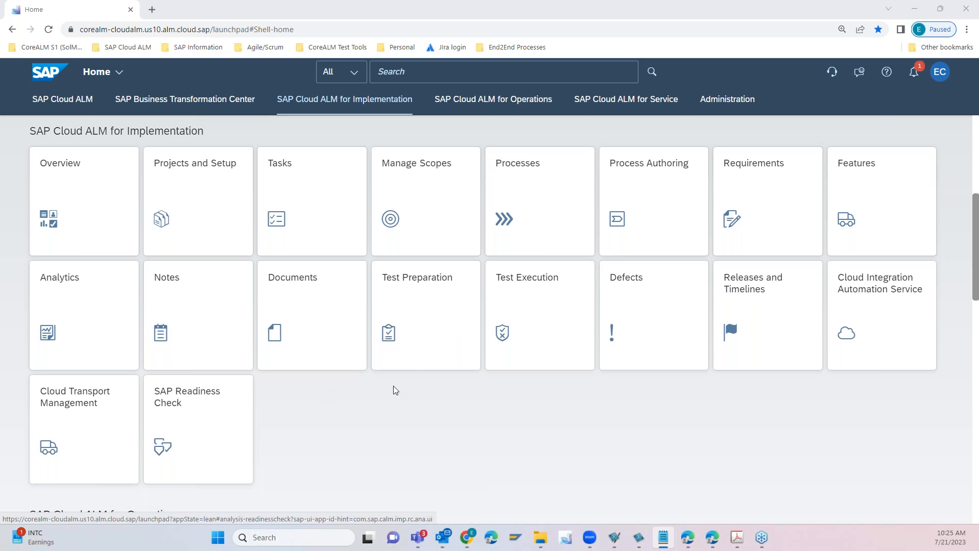
- Open the implementation project overview, view the Webinar project's open tasks from its overall task progress, and return to the overview
{"action": "left_click", "coordinate": [99, 214]}
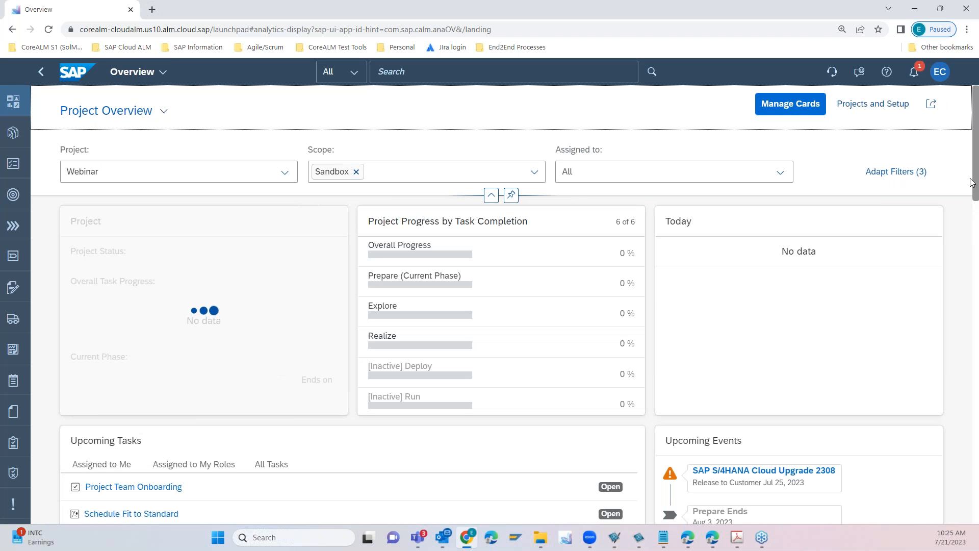
{"action": "left_click_drag", "start_coordinate": [976, 164], "coordinate": [976, 168]}
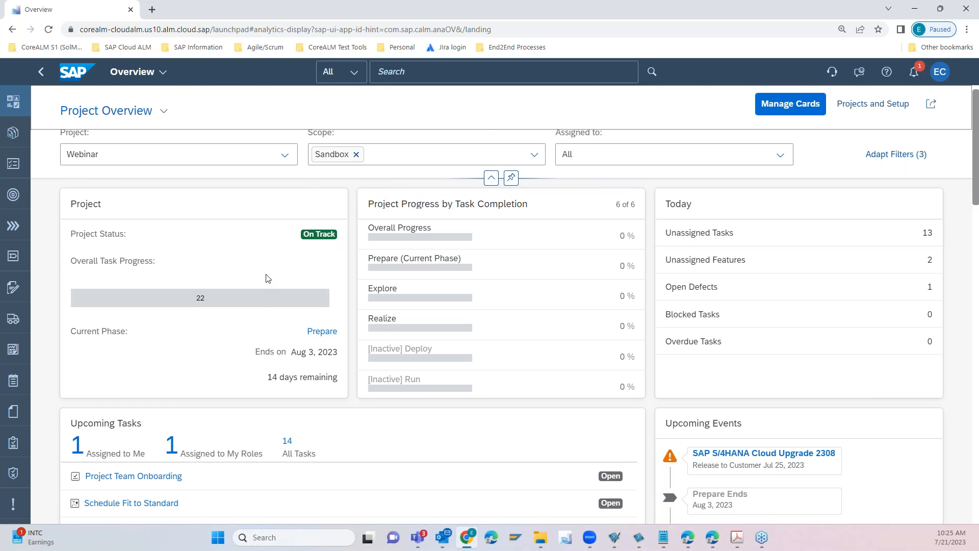
{"action": "left_click", "coordinate": [260, 305]}
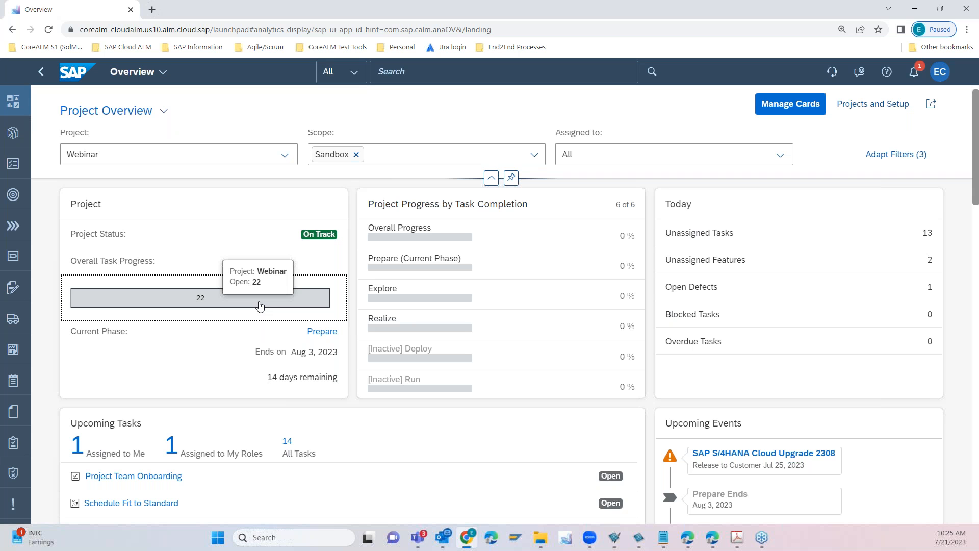
{"action": "left_click", "coordinate": [260, 305]}
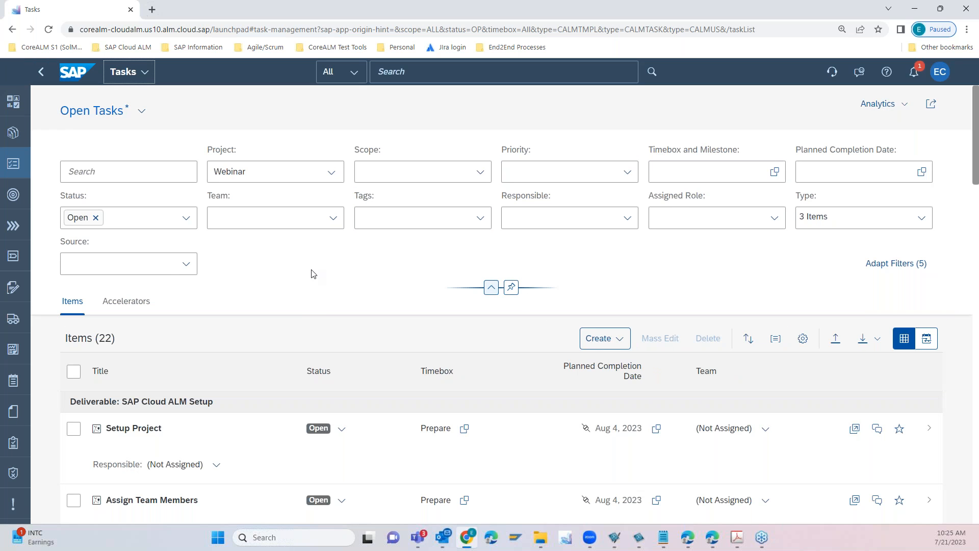
{"action": "left_click", "coordinate": [42, 75]}
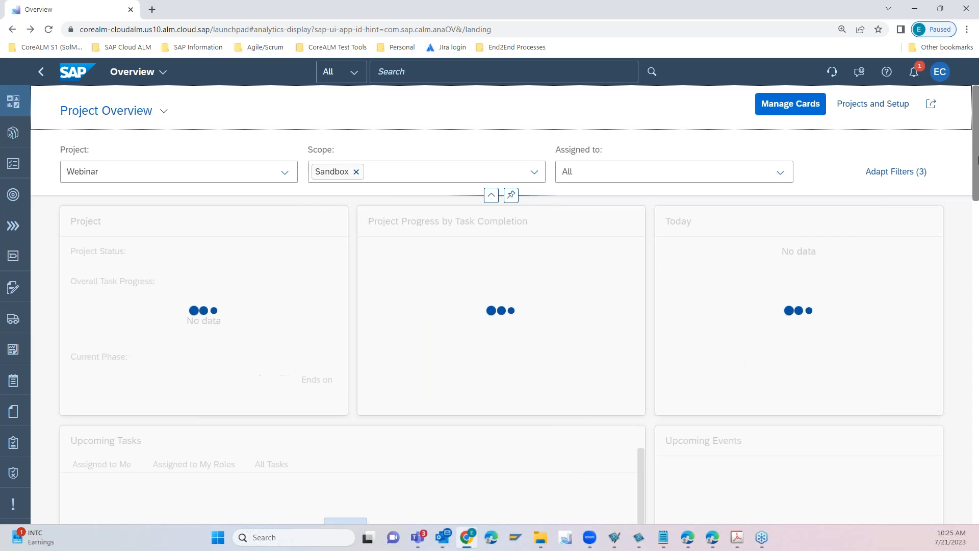
- Look over the project overview cards, from project progress down to requirements, features, test cases and defects
{"action": "mouse_move", "coordinate": [977, 168]}
{"action": "left_mouse_down"}
{"action": "mouse_move", "coordinate": [978, 502]}
{"action": "mouse_move", "coordinate": [978, 162]}
{"action": "left_mouse_up"}
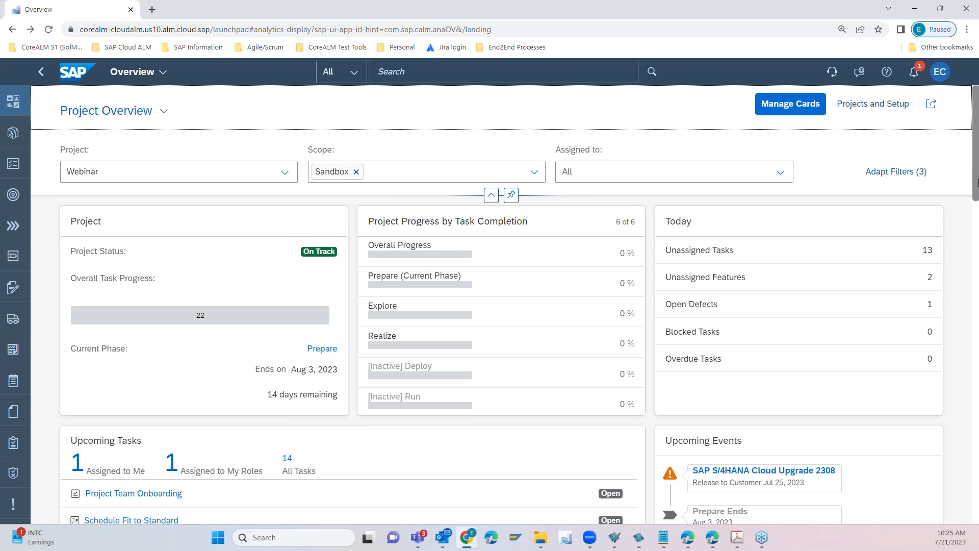
{"action": "left_click_drag", "start_coordinate": [977, 173], "coordinate": [977, 415]}
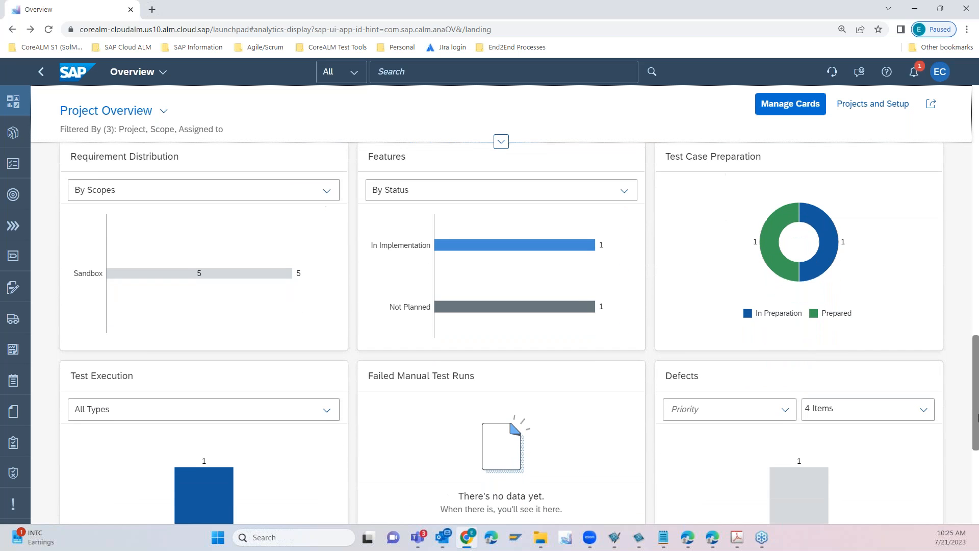
{"action": "left_click_drag", "start_coordinate": [978, 380], "coordinate": [977, 120]}
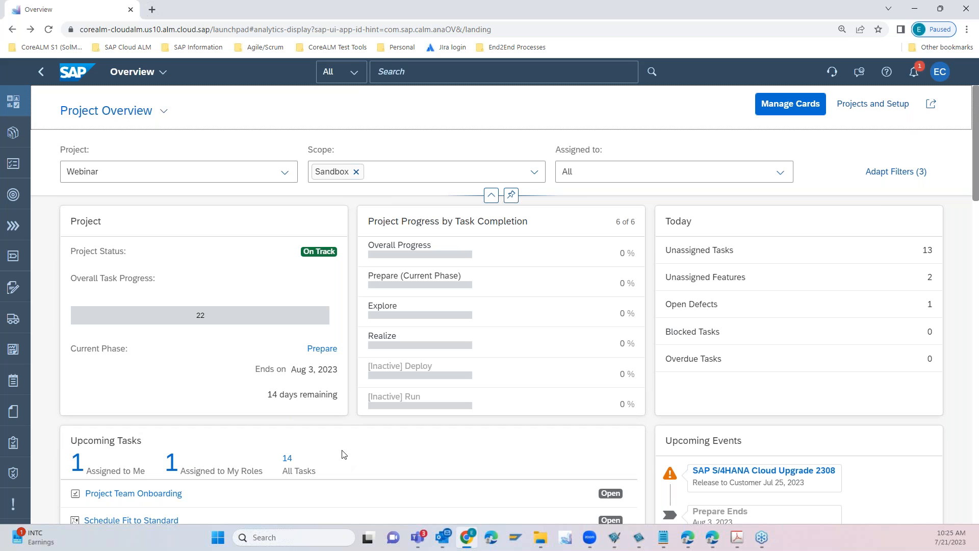
- Inspect the overview's saved views and available filter fields without changing them, and look over the upcoming tasks and events
{"action": "left_click", "coordinate": [164, 111]}
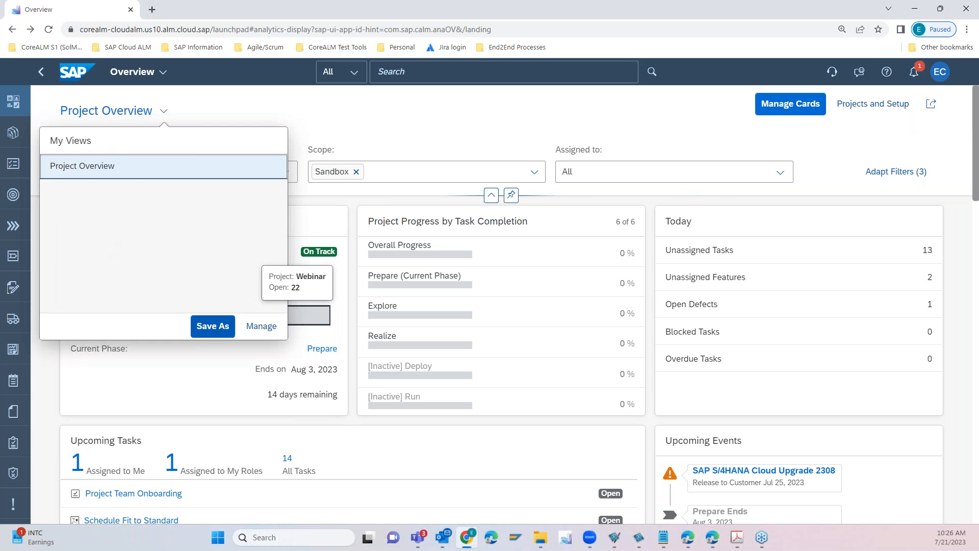
{"action": "left_click", "coordinate": [505, 123]}
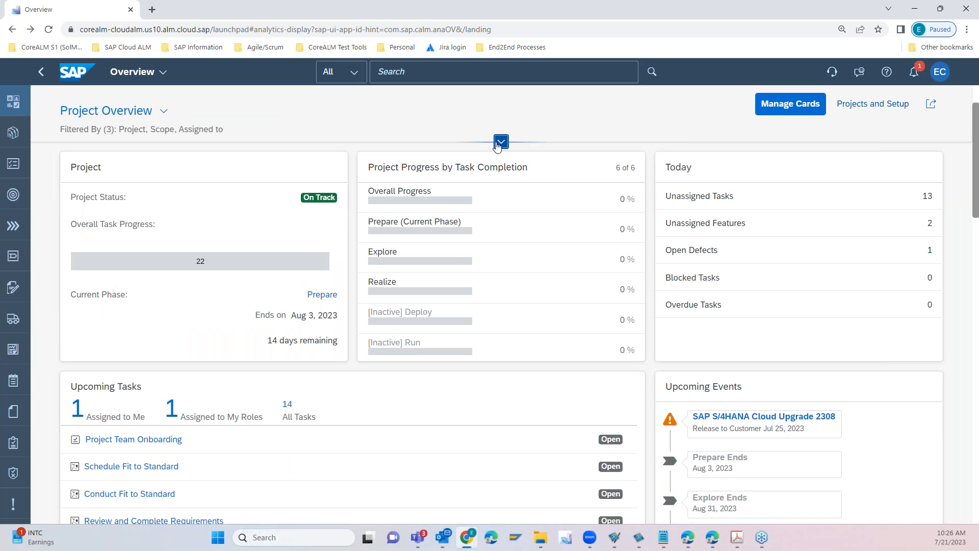
{"action": "left_click", "coordinate": [501, 141]}
{"action": "left_click", "coordinate": [898, 172]}
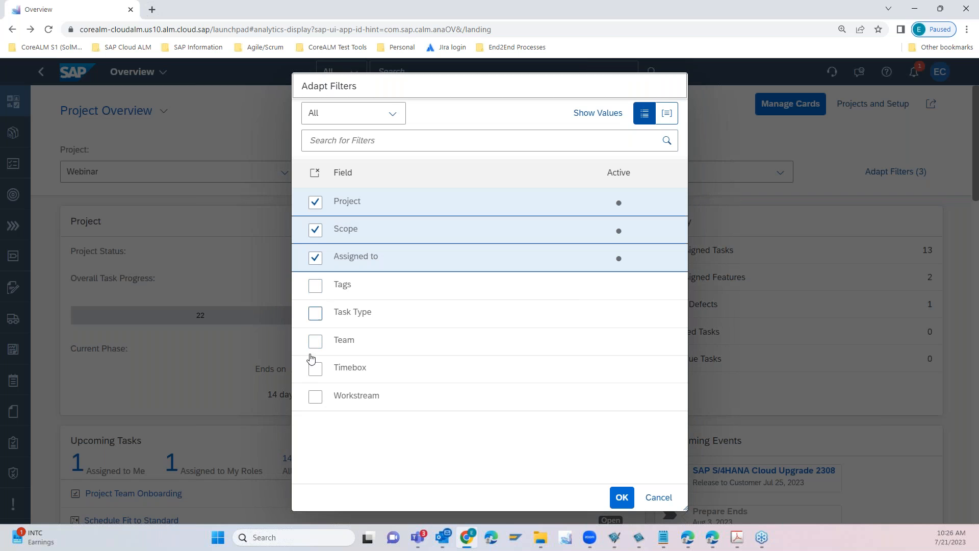
{"action": "left_click", "coordinate": [670, 503]}
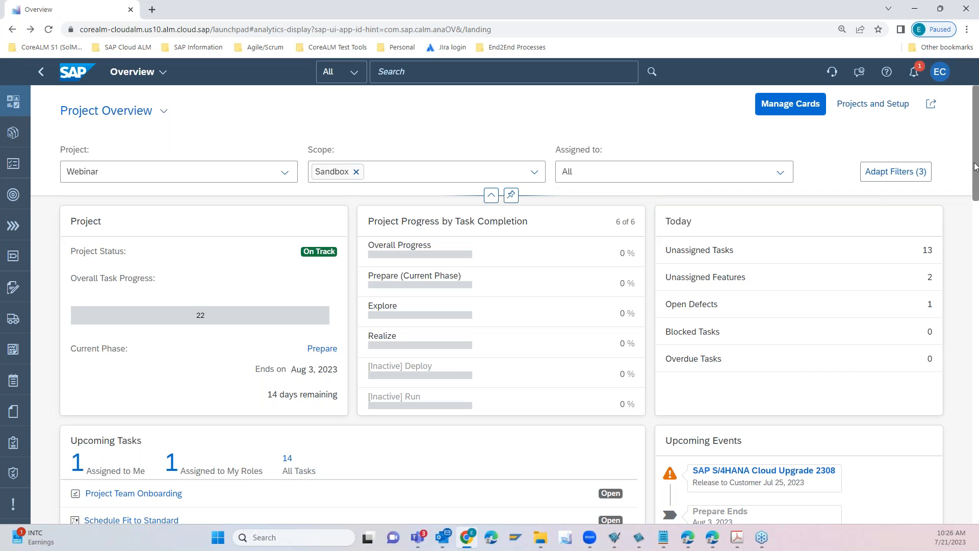
{"action": "left_click_drag", "start_coordinate": [976, 168], "coordinate": [978, 224]}
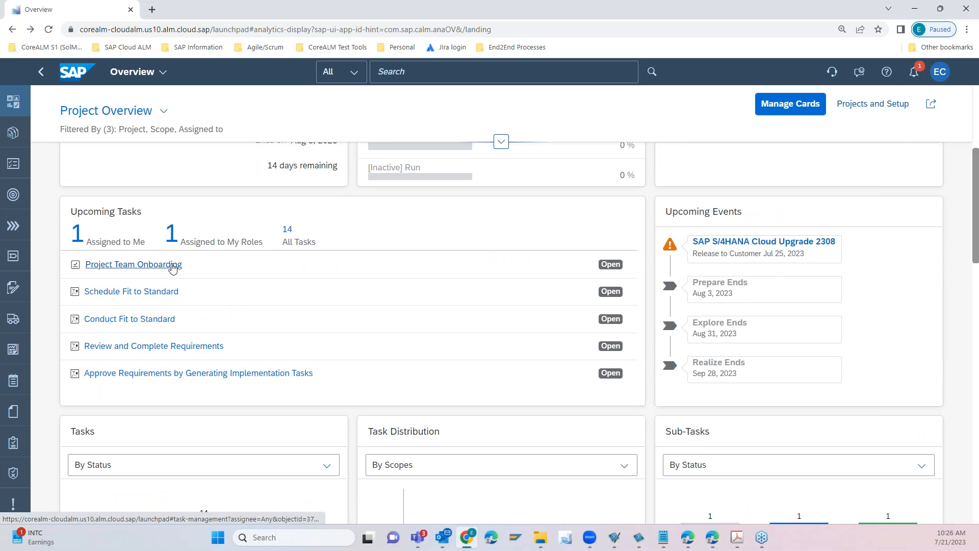
{"action": "left_click_drag", "start_coordinate": [978, 218], "coordinate": [977, 156]}
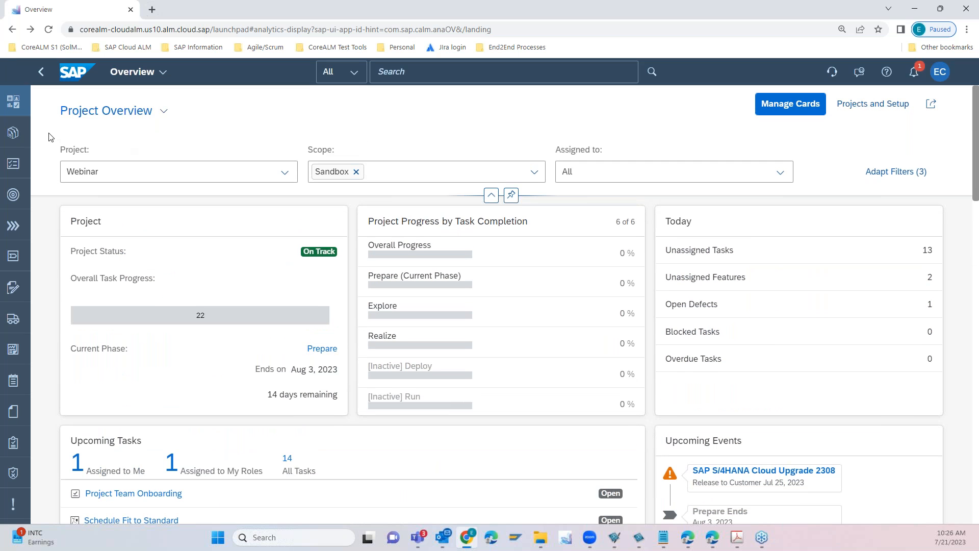
- Set the Webinar project's status to Needs Attention in its general information in Projects and Setup, and save
{"action": "left_click", "coordinate": [13, 135]}
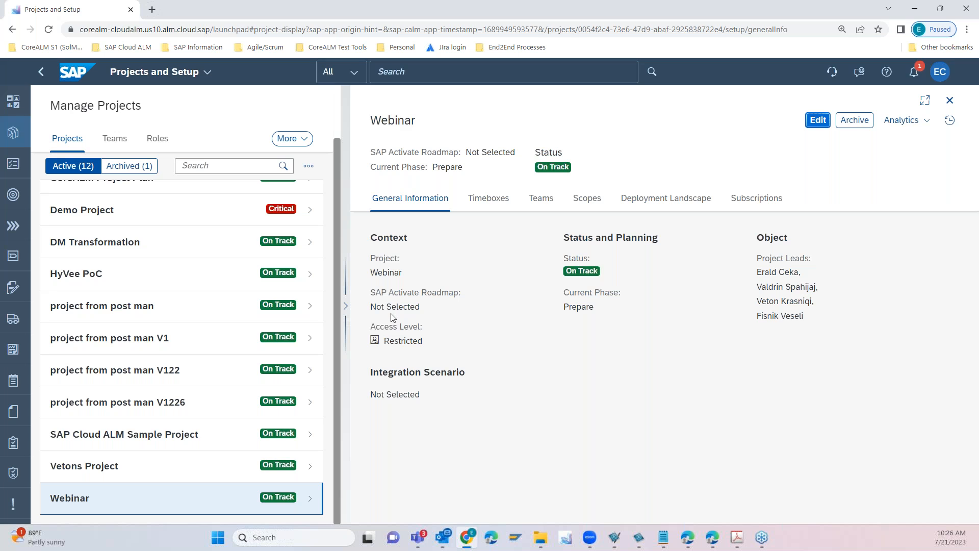
{"action": "left_click_drag", "start_coordinate": [381, 308], "coordinate": [421, 309]}
{"action": "left_click", "coordinate": [817, 124]}
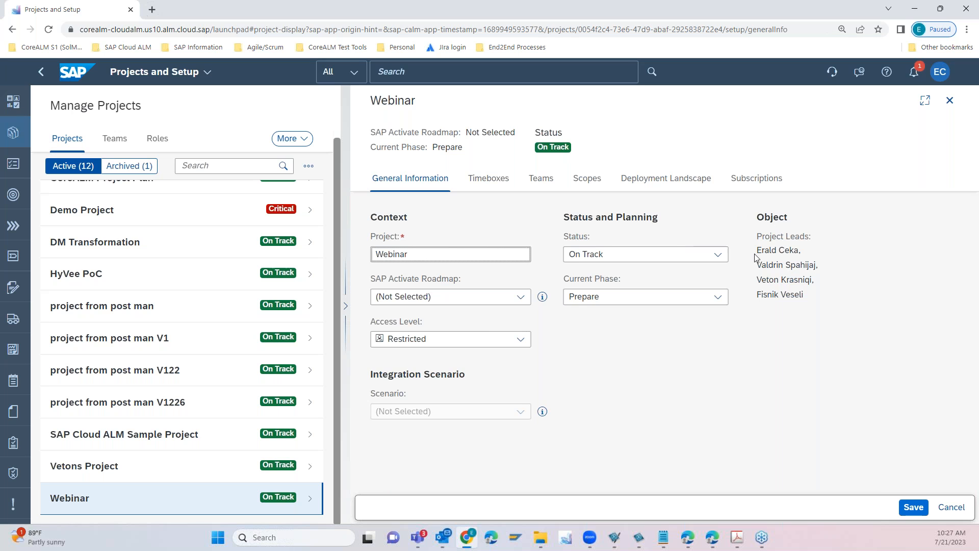
{"action": "left_click", "coordinate": [696, 258]}
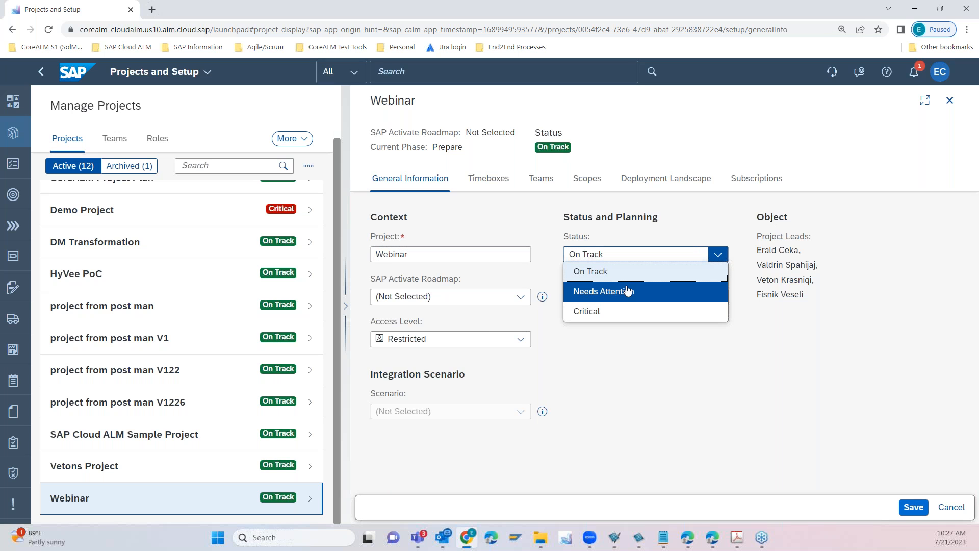
{"action": "left_click", "coordinate": [628, 291]}
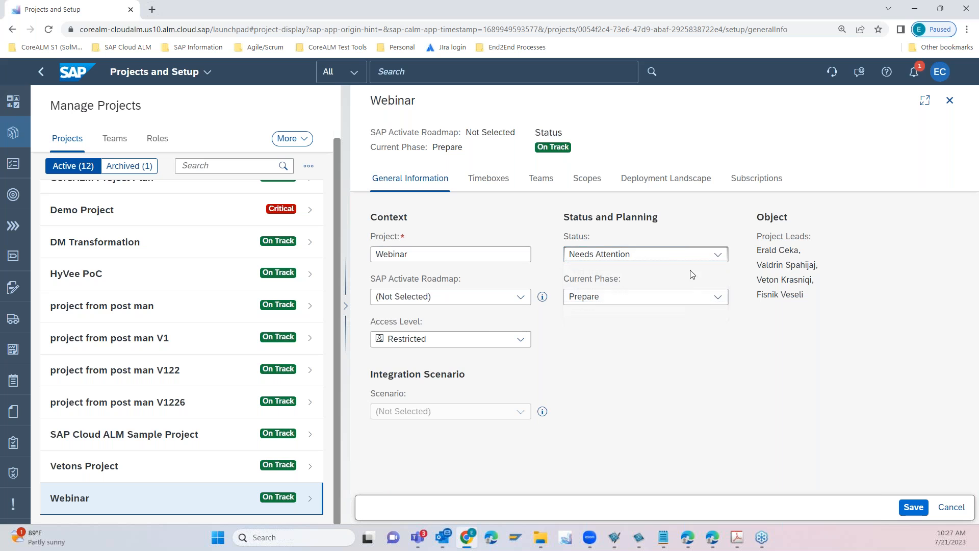
{"action": "left_click", "coordinate": [914, 507]}
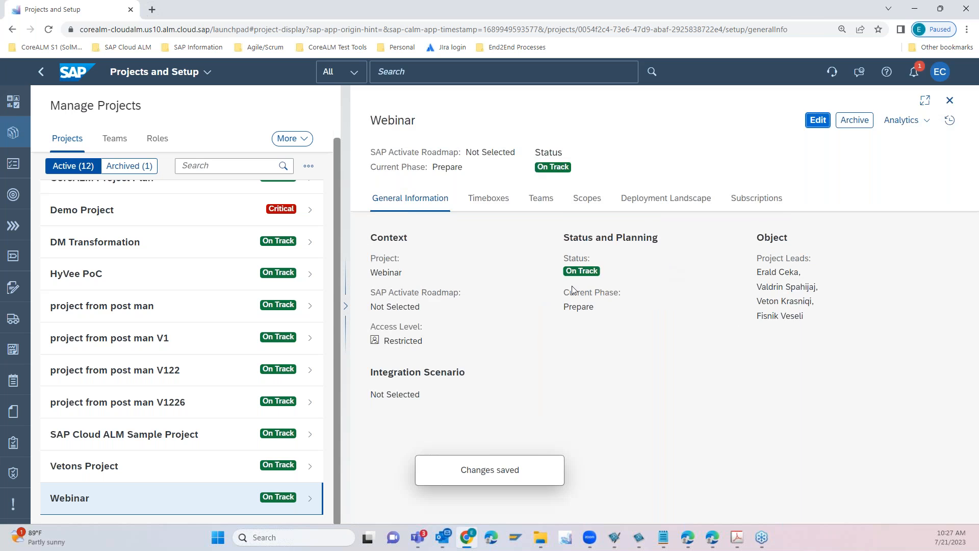
- Open the Webinar project's timeboxes for editing and examine its phases, sprints and milestones
{"action": "left_click", "coordinate": [491, 202]}
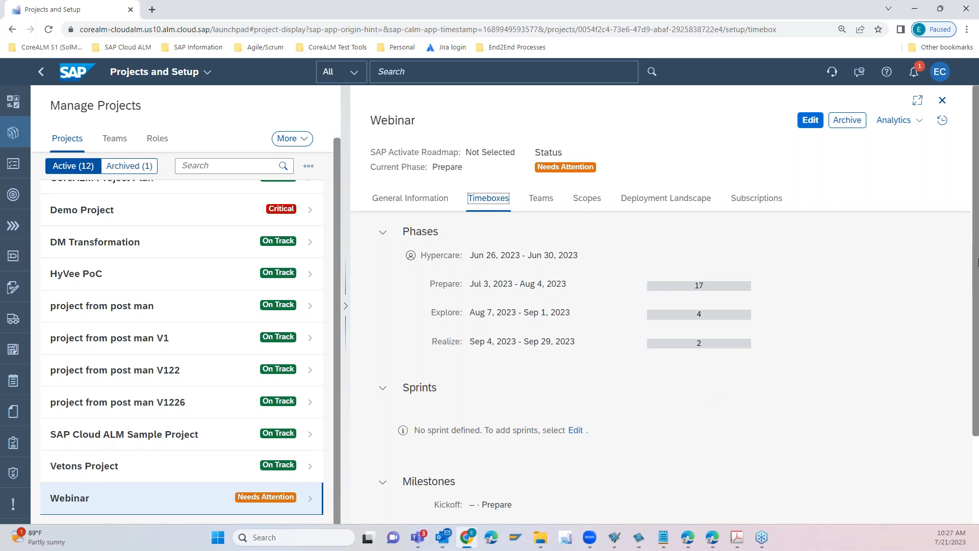
{"action": "left_click_drag", "start_coordinate": [975, 239], "coordinate": [975, 270]}
{"action": "left_click", "coordinate": [811, 120]}
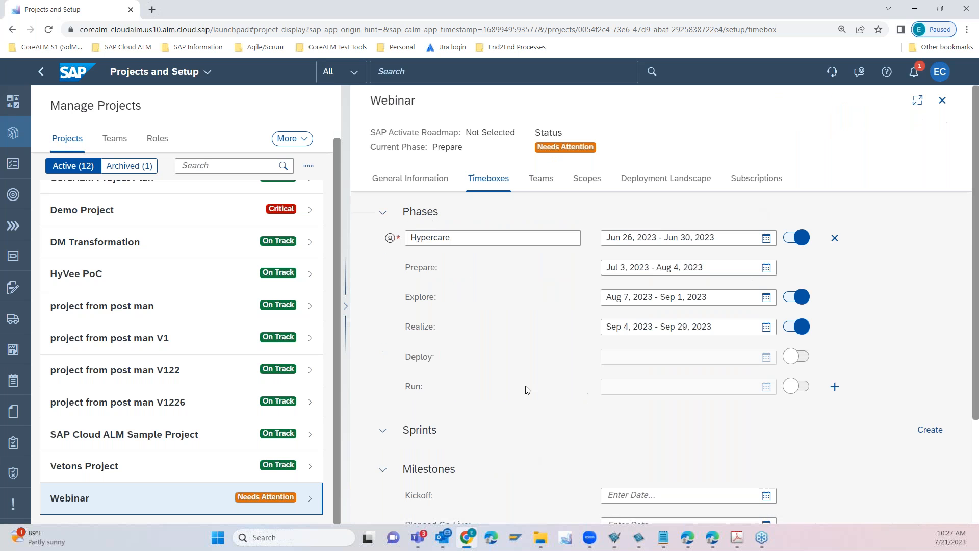
{"action": "scroll", "coordinate": [966, 322], "scroll_direction": "down", "scroll_amount": 2}
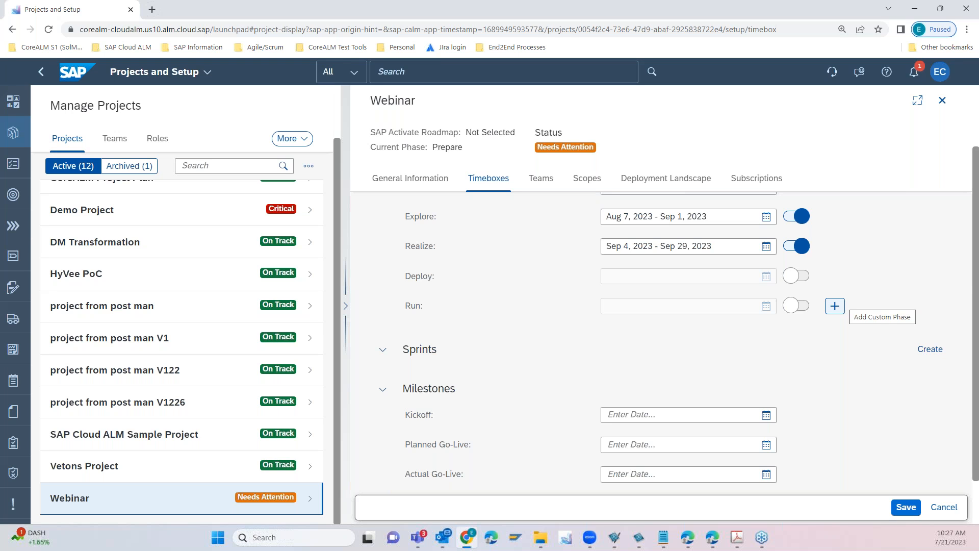
{"action": "left_click_drag", "start_coordinate": [977, 276], "coordinate": [977, 220]}
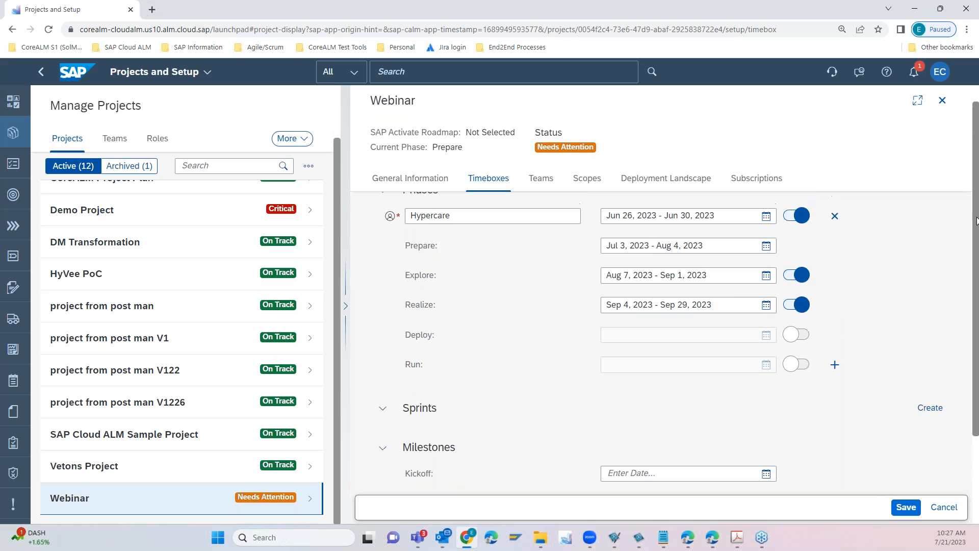
{"action": "scroll", "coordinate": [700, 226], "scroll_direction": "up", "scroll_amount": 1}
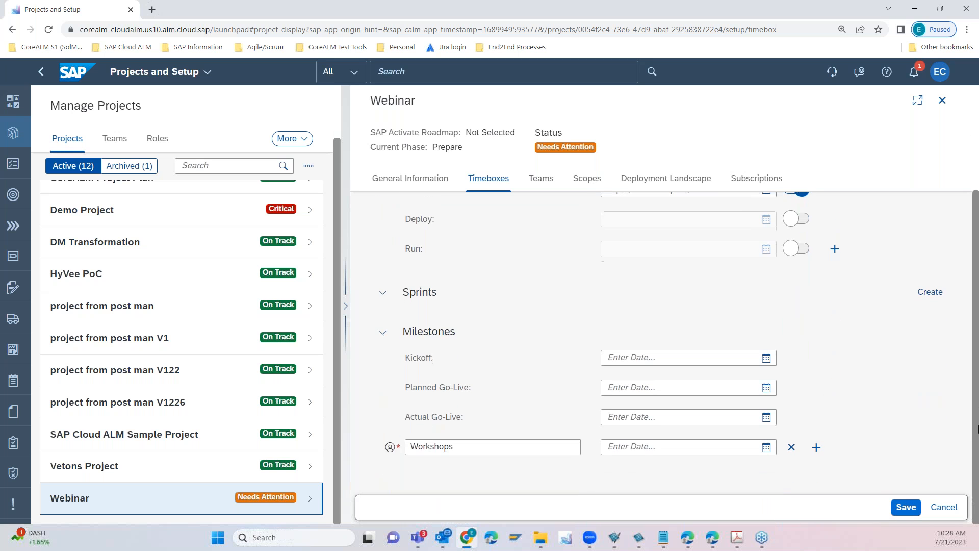
{"action": "scroll", "coordinate": [887, 280], "scroll_direction": "up", "scroll_amount": 3}
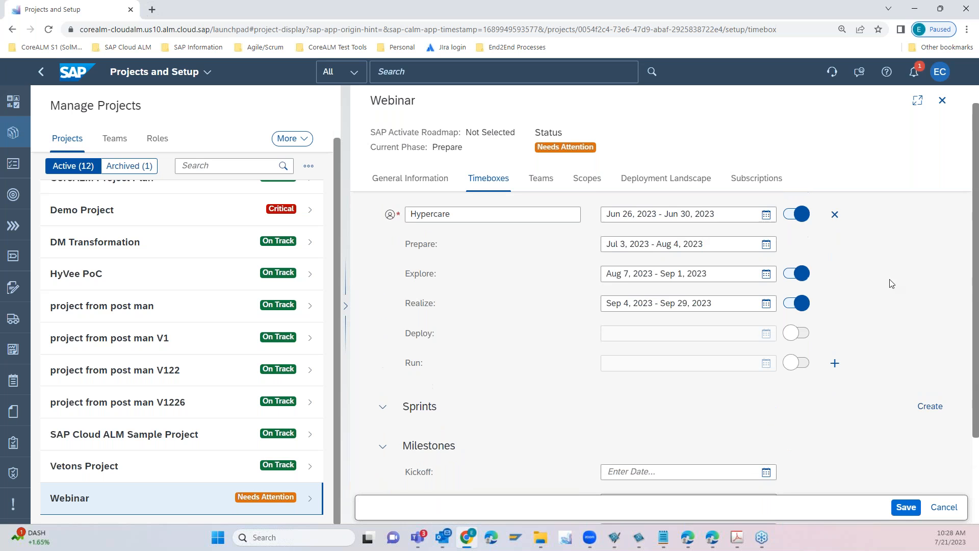
- Examine the Webinar project's team setup and the users assigned to each role of the PMO Team
{"action": "left_click", "coordinate": [540, 179]}
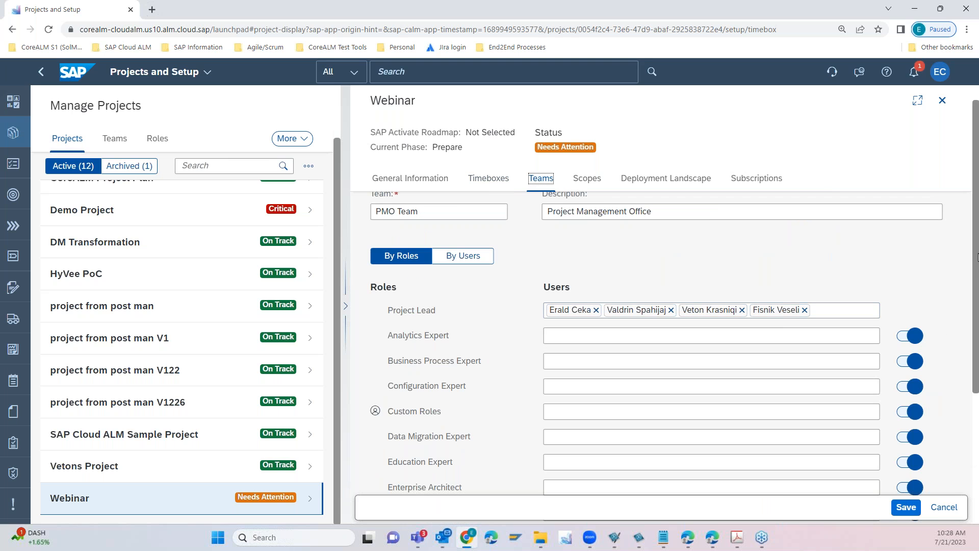
{"action": "scroll", "coordinate": [974, 300], "scroll_direction": "down", "scroll_amount": 2}
{"action": "scroll", "coordinate": [974, 299], "scroll_direction": "up", "scroll_amount": 1}
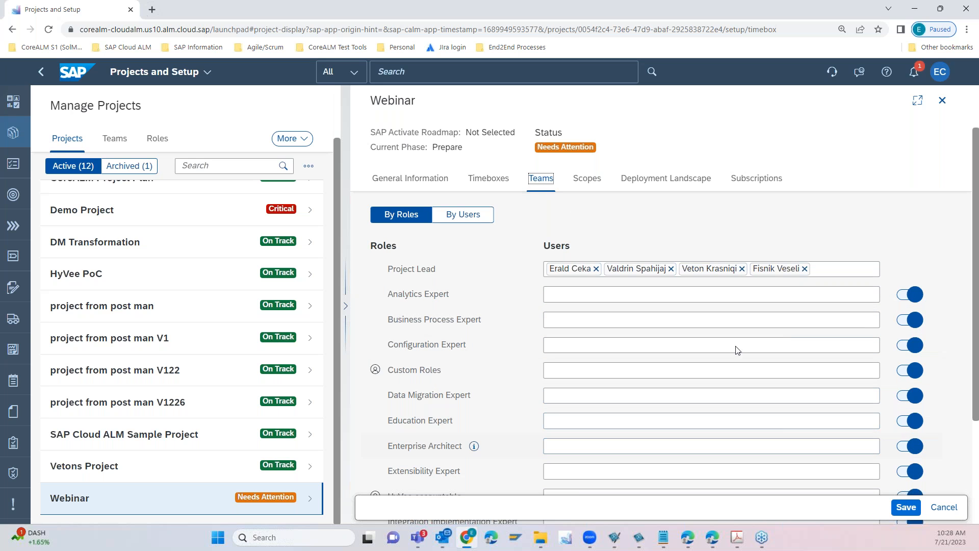
- Look through the project's scopes, deployment landscape and subscriptions, and check the general team and role lists
{"action": "left_click", "coordinate": [587, 178]}
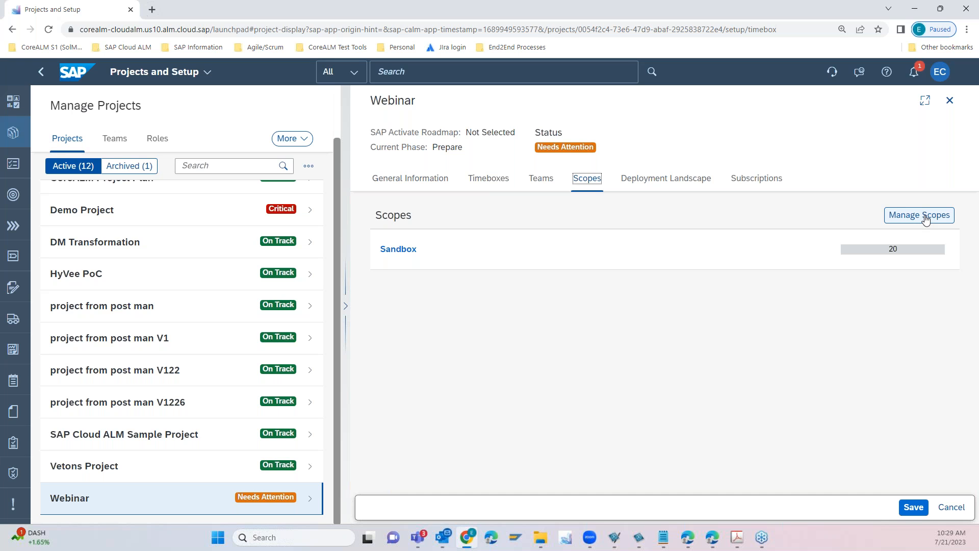
{"action": "left_click", "coordinate": [663, 180]}
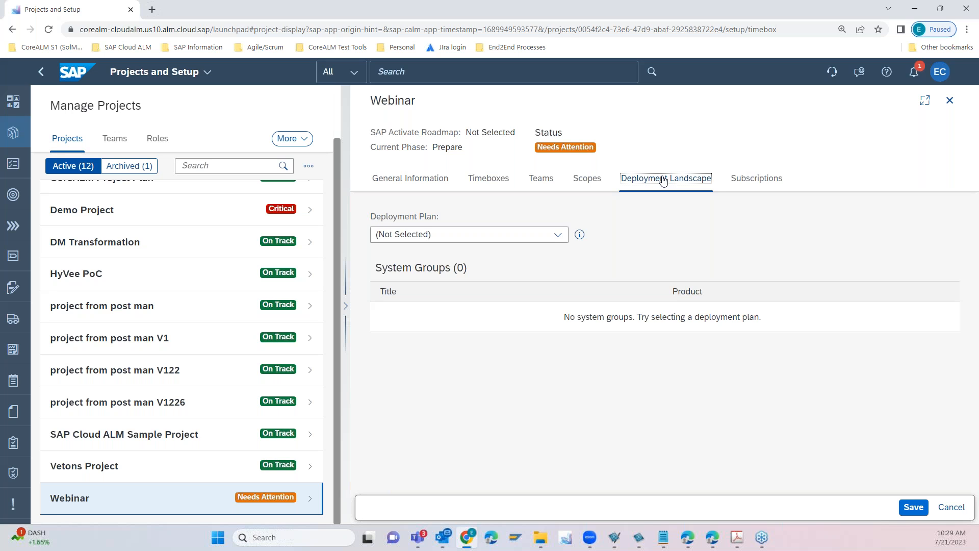
{"action": "left_click", "coordinate": [730, 178]}
{"action": "left_click", "coordinate": [115, 139]}
{"action": "left_click", "coordinate": [157, 139]}
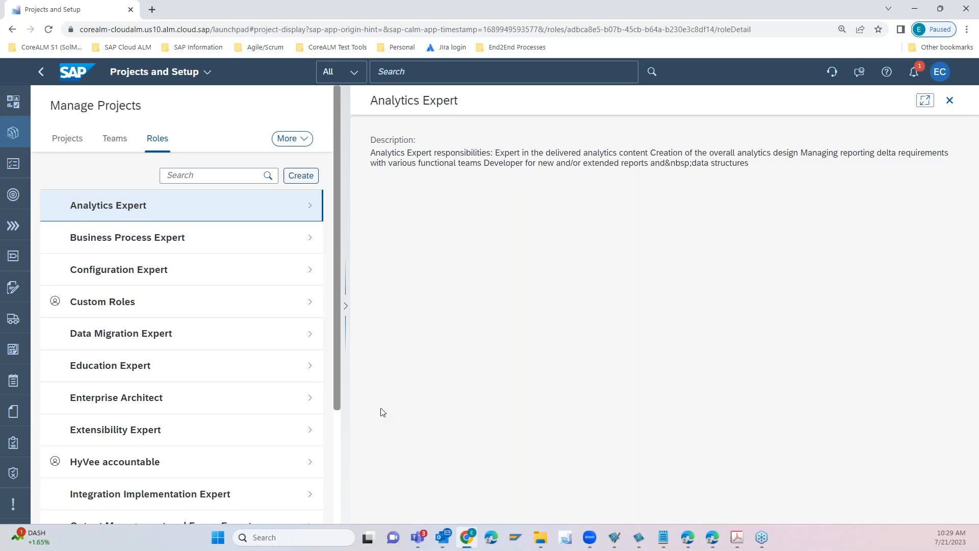
- Open the task list and examine the open tasks in the Webinar project's Sandbox scope
{"action": "left_click", "coordinate": [15, 169]}
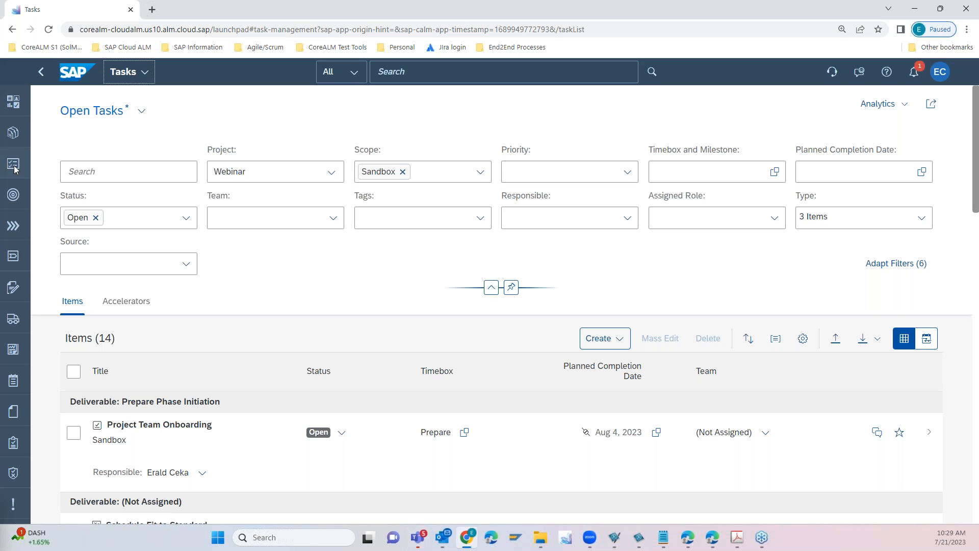
{"action": "left_click", "coordinate": [14, 164]}
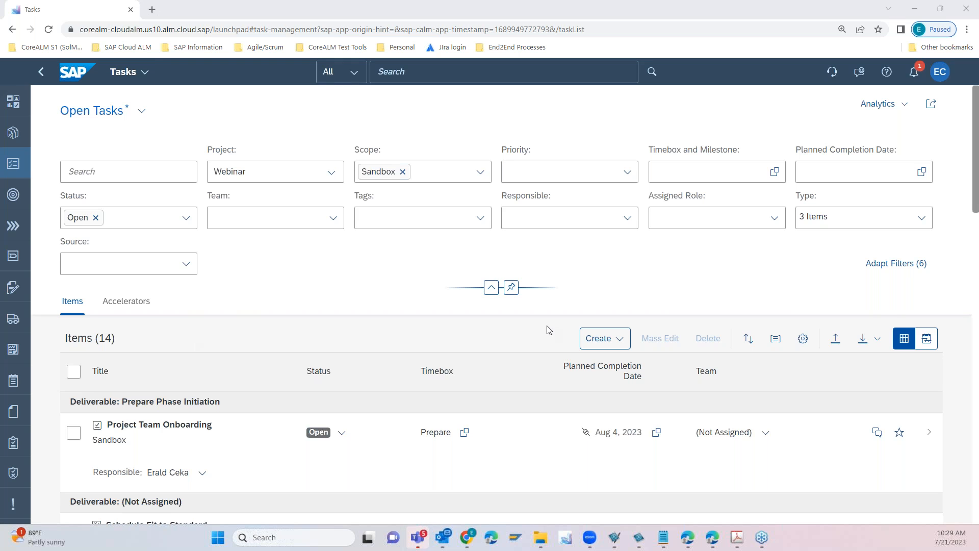
{"action": "scroll", "coordinate": [975, 165], "scroll_direction": "down", "scroll_amount": 3}
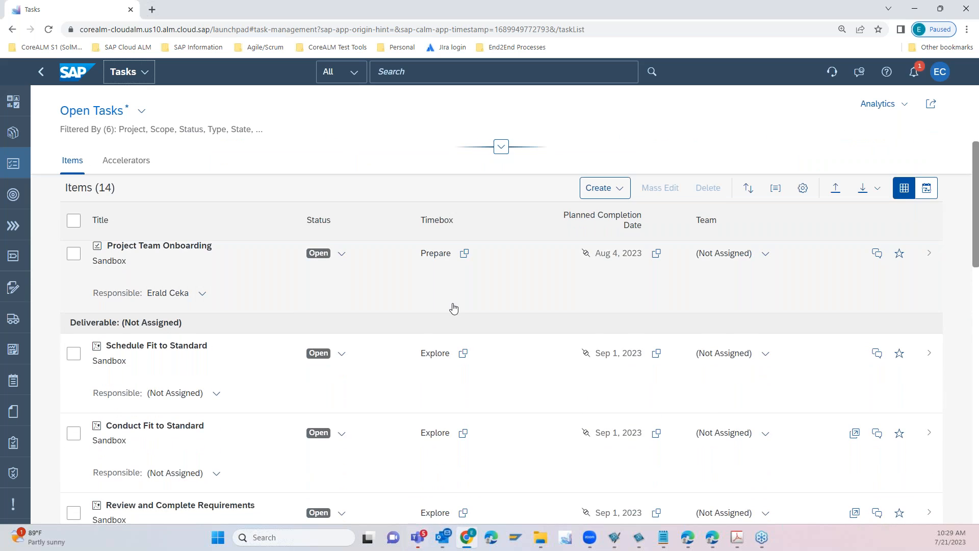
{"action": "scroll", "coordinate": [335, 295], "scroll_direction": "up", "scroll_amount": 1}
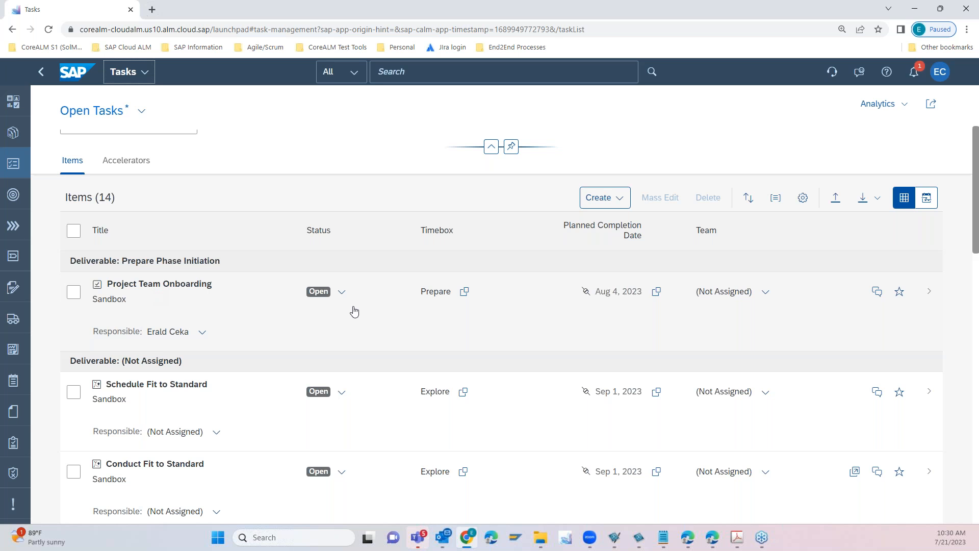
{"action": "scroll", "coordinate": [351, 336], "scroll_direction": "down", "scroll_amount": 5}
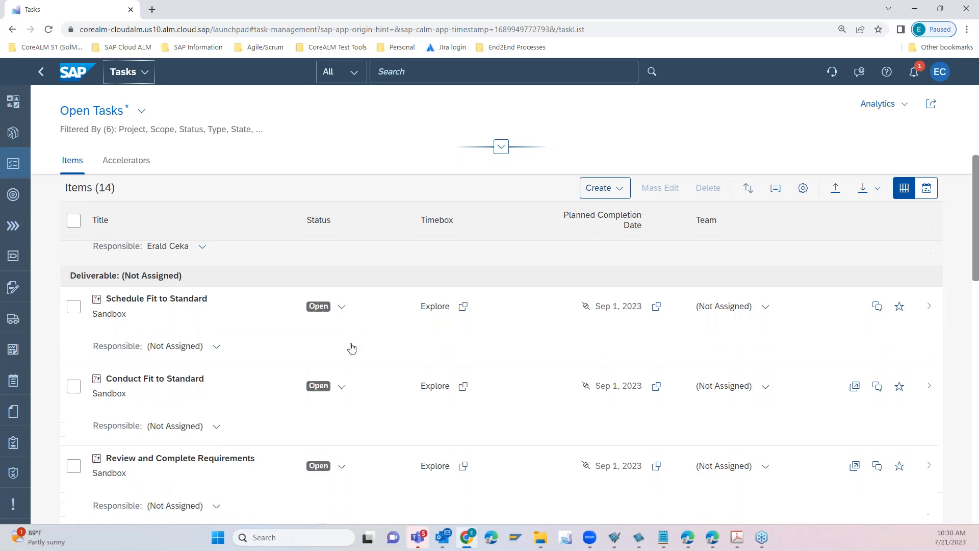
- Look through the open tasks, check the Schedule Fit to Standard task's details and edit form, and return to the task list without saving
{"action": "scroll", "coordinate": [351, 336], "scroll_direction": "down", "scroll_amount": 3}
{"action": "scroll", "coordinate": [351, 336], "scroll_direction": "up", "scroll_amount": 10}
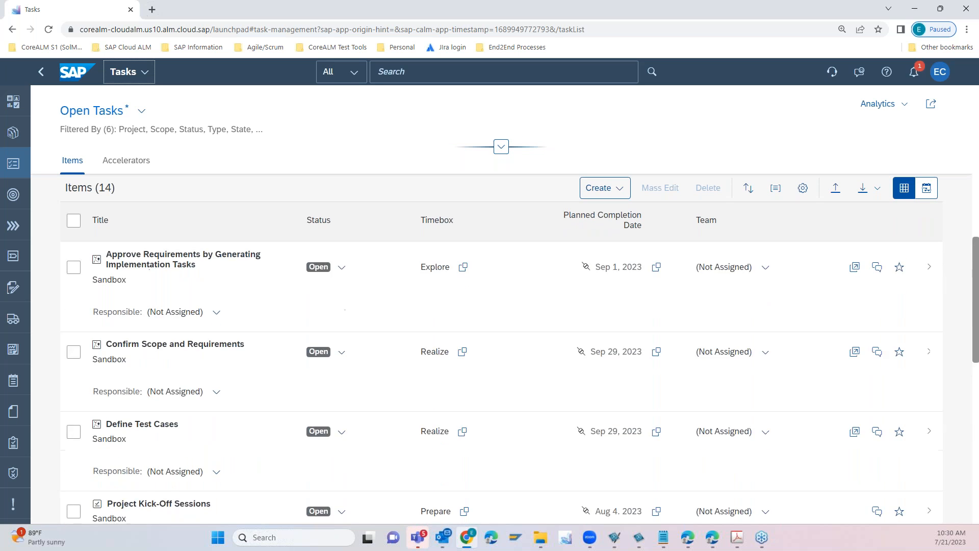
{"action": "scroll", "coordinate": [422, 411], "scroll_direction": "down", "scroll_amount": 5}
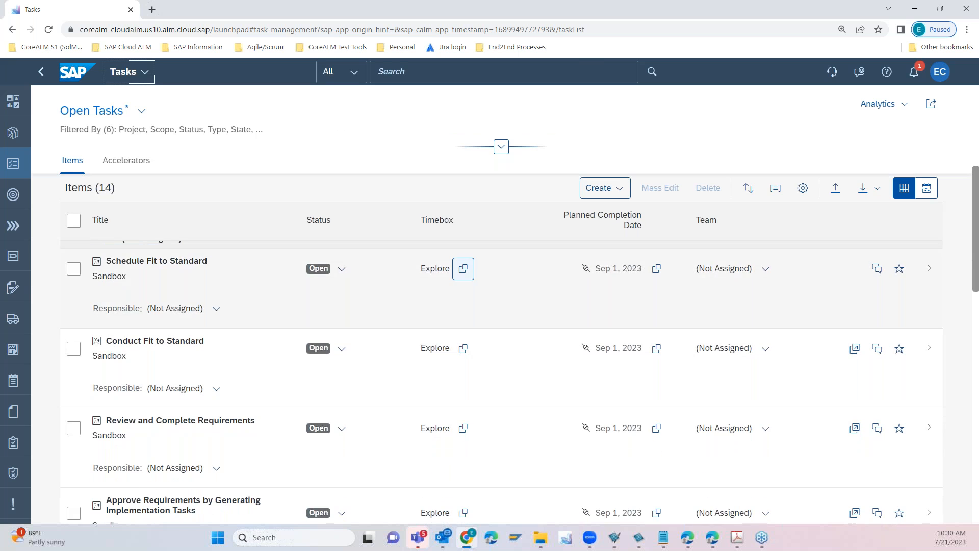
{"action": "left_click", "coordinate": [485, 314]}
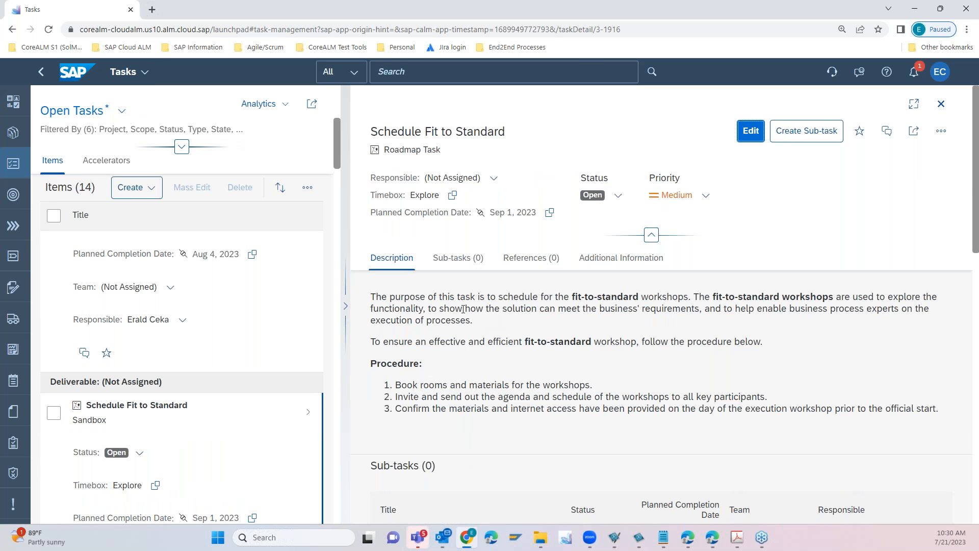
{"action": "left_click_drag", "start_coordinate": [975, 186], "coordinate": [975, 275]}
{"action": "left_click", "coordinate": [744, 138]}
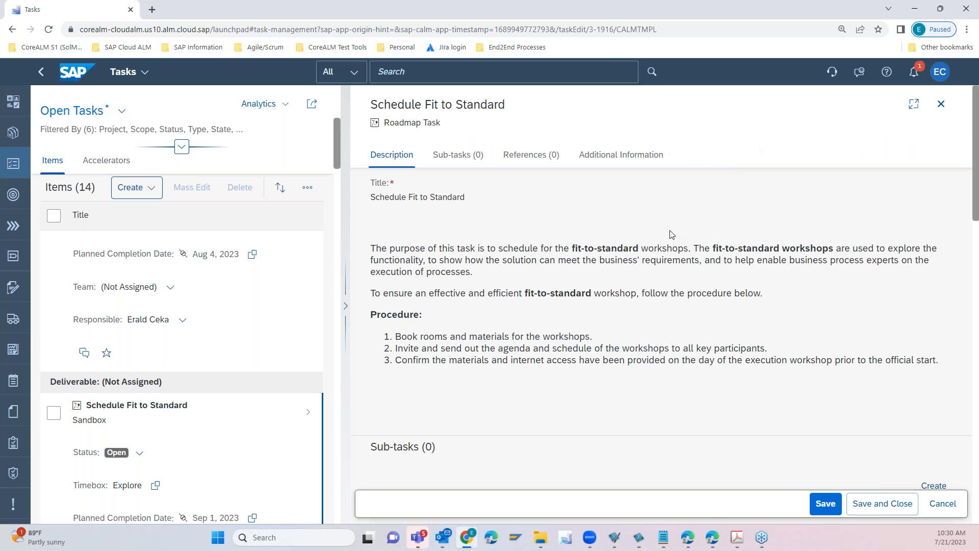
{"action": "mouse_move", "coordinate": [977, 202]}
{"action": "left_mouse_down"}
{"action": "mouse_move", "coordinate": [976, 248]}
{"action": "mouse_move", "coordinate": [972, 188]}
{"action": "left_mouse_up"}
{"action": "left_click", "coordinate": [42, 74]}
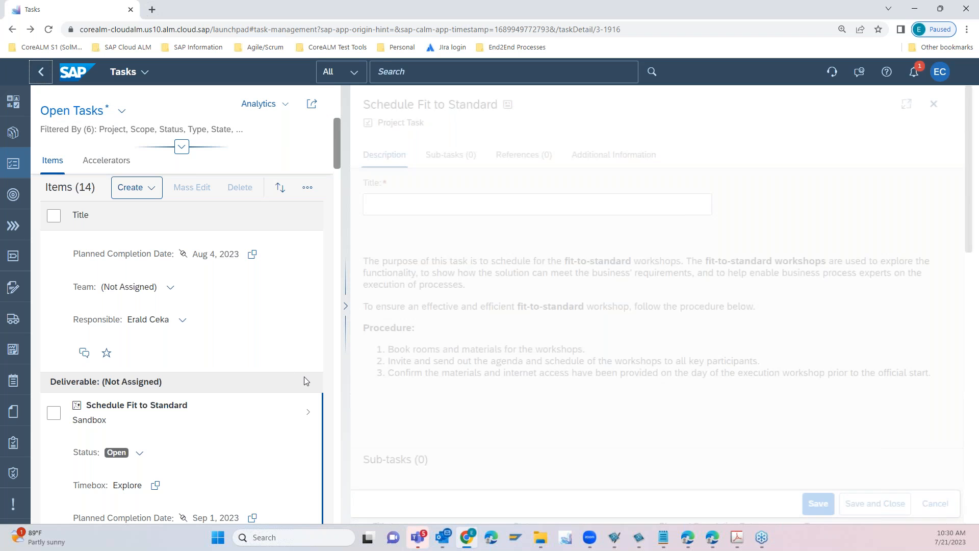
{"action": "left_click", "coordinate": [9, 167]}
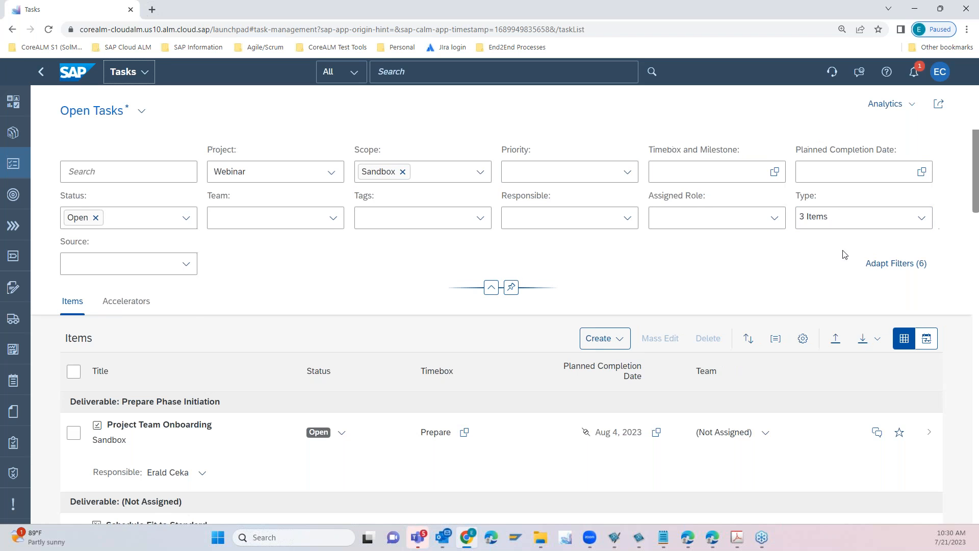
- Check the saved views of the task list and the filter fields available for adapting, leaving the filters as they are
{"action": "left_click", "coordinate": [141, 110]}
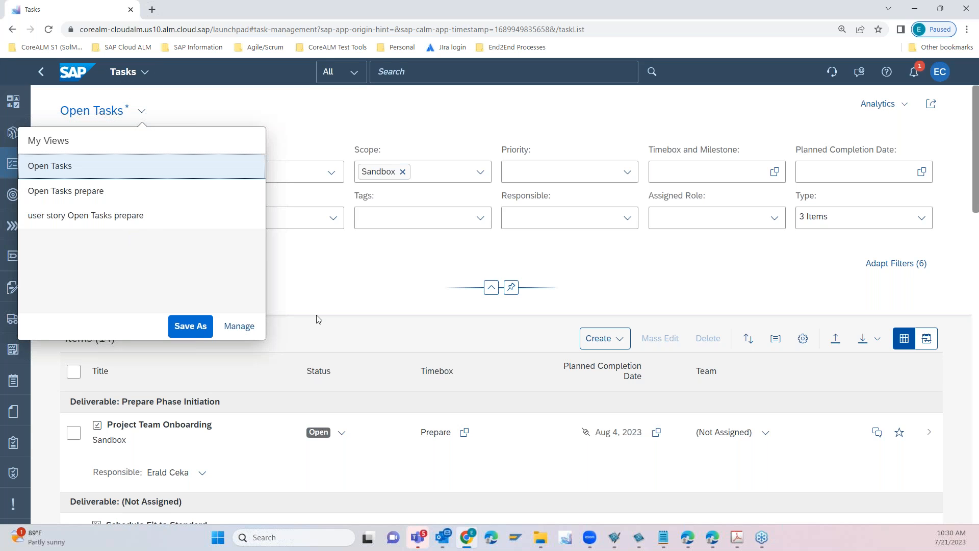
{"action": "left_click", "coordinate": [358, 110]}
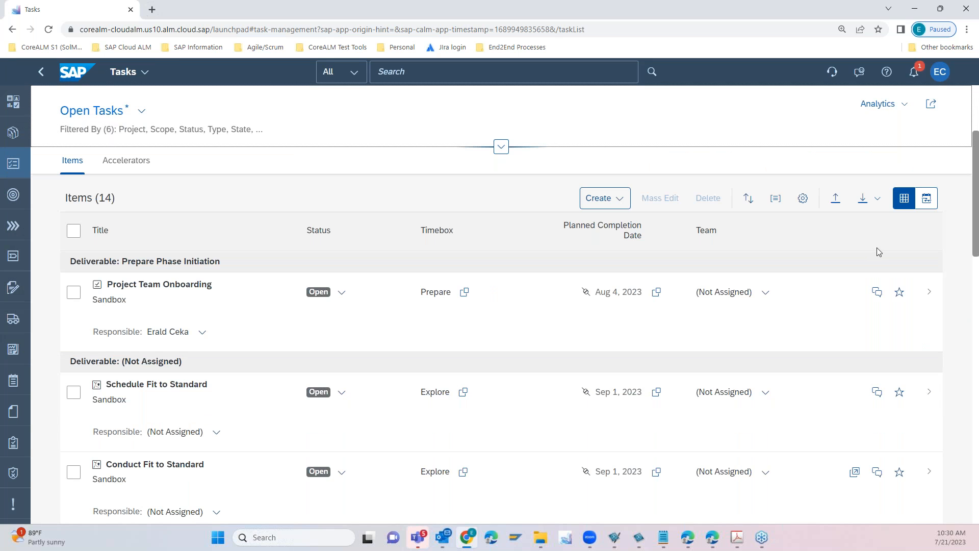
{"action": "left_click", "coordinate": [503, 149]}
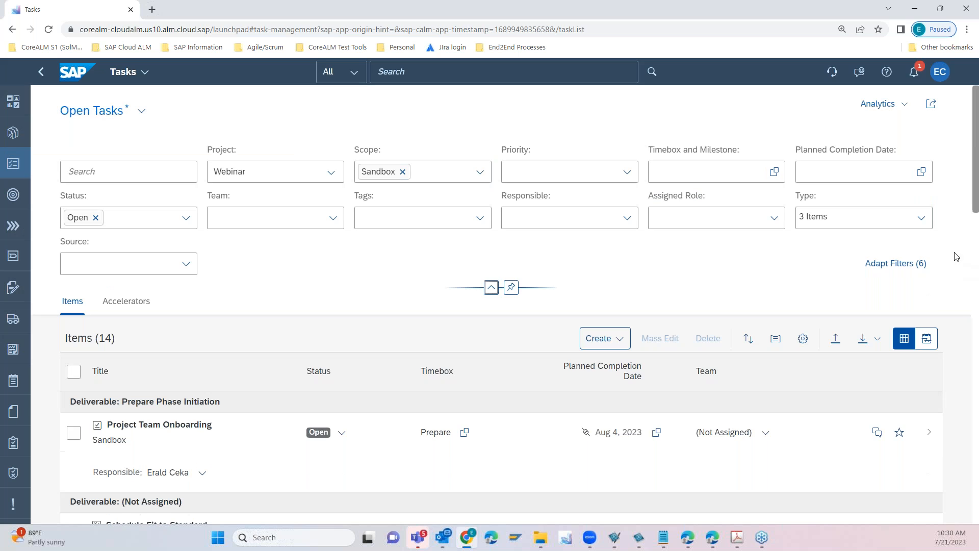
{"action": "left_click", "coordinate": [914, 267]}
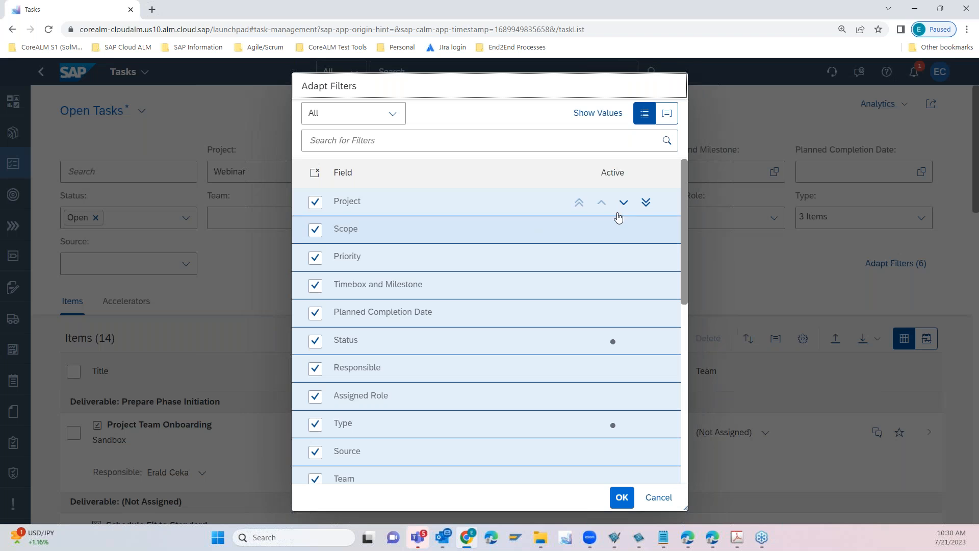
{"action": "left_click_drag", "start_coordinate": [684, 199], "coordinate": [700, 435]}
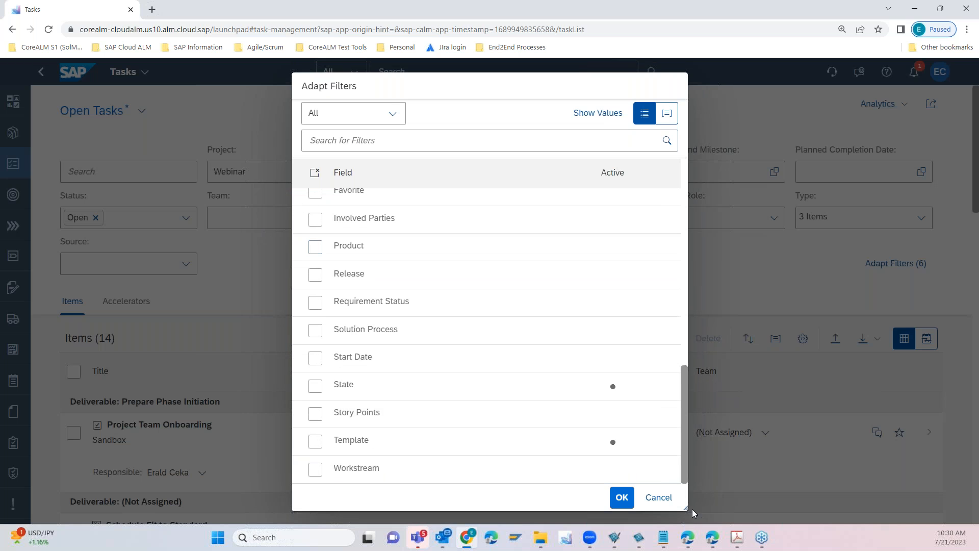
{"action": "left_click", "coordinate": [658, 498]}
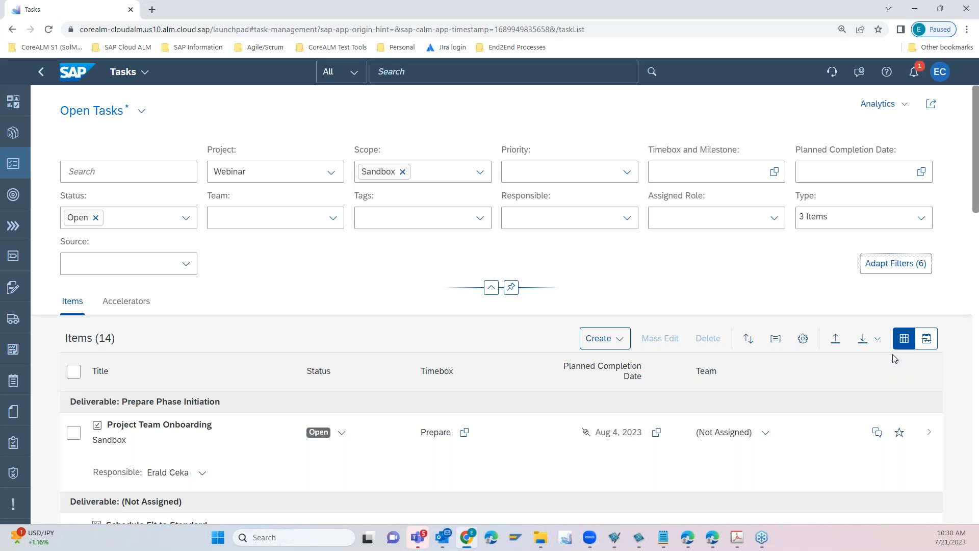
- Examine the open tasks in the Gantt chart view and return to the table view
{"action": "left_click", "coordinate": [926, 340]}
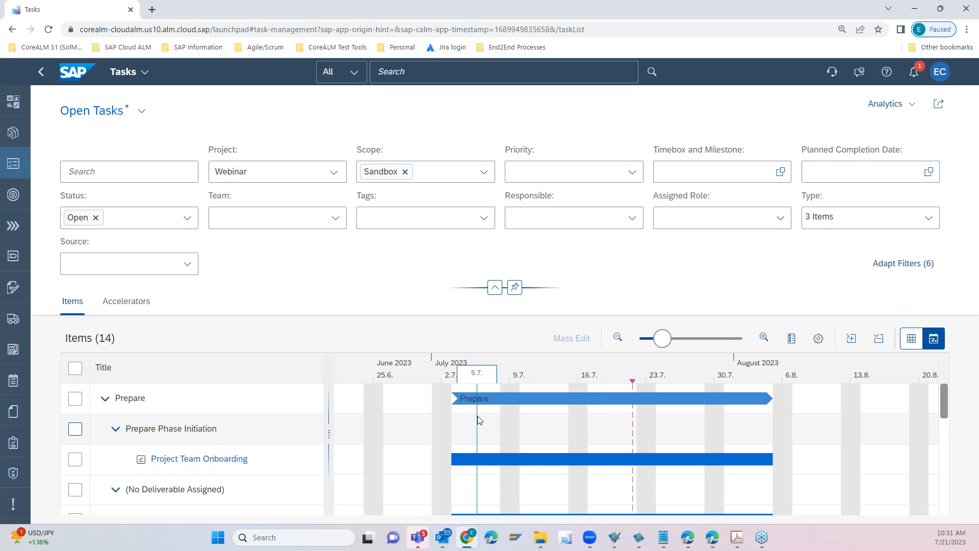
{"action": "key", "text": "ctrl+minus"}
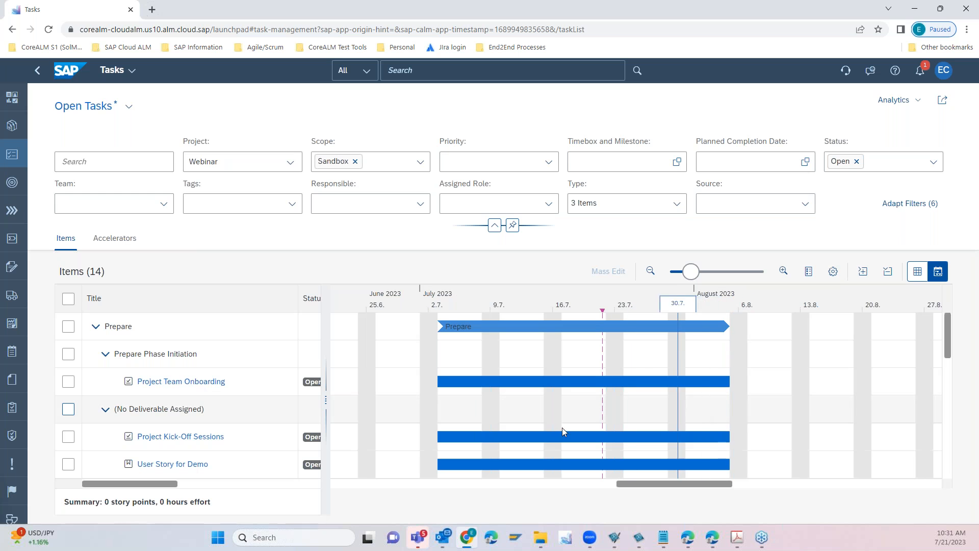
{"action": "left_click_drag", "start_coordinate": [949, 336], "coordinate": [950, 360]}
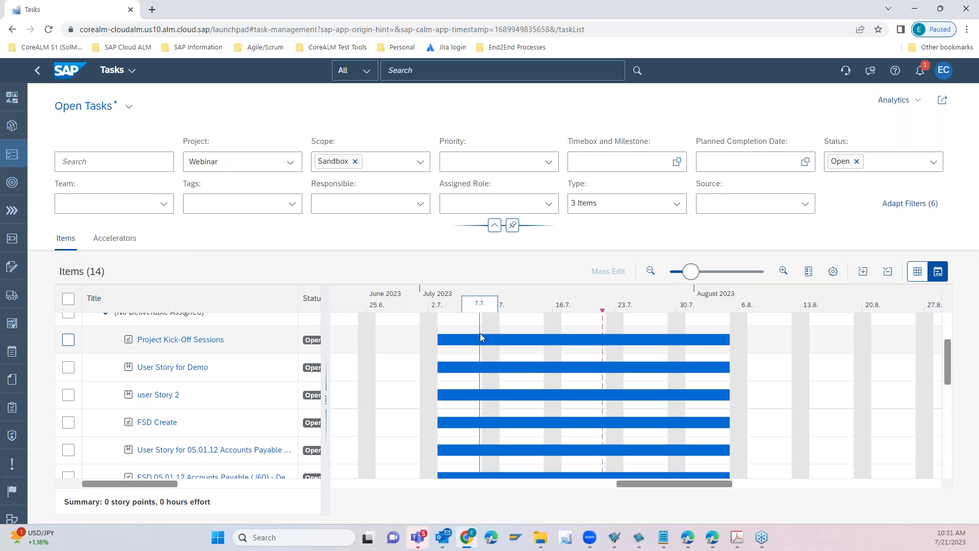
{"action": "left_click", "coordinate": [916, 273]}
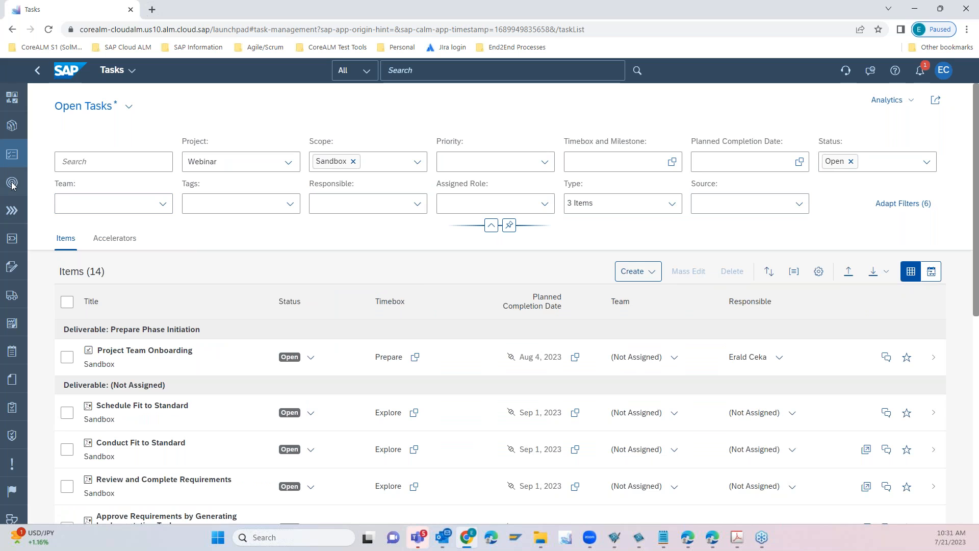
- Open the Webinar project's Sandbox scope for editing and search its solution scenarios for "procure"
{"action": "left_click", "coordinate": [11, 183]}
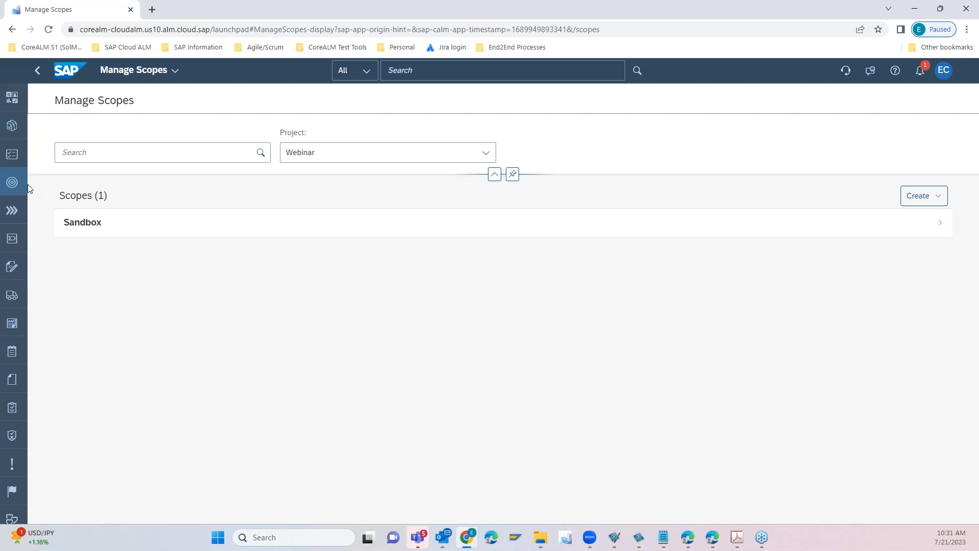
{"action": "left_click", "coordinate": [125, 231]}
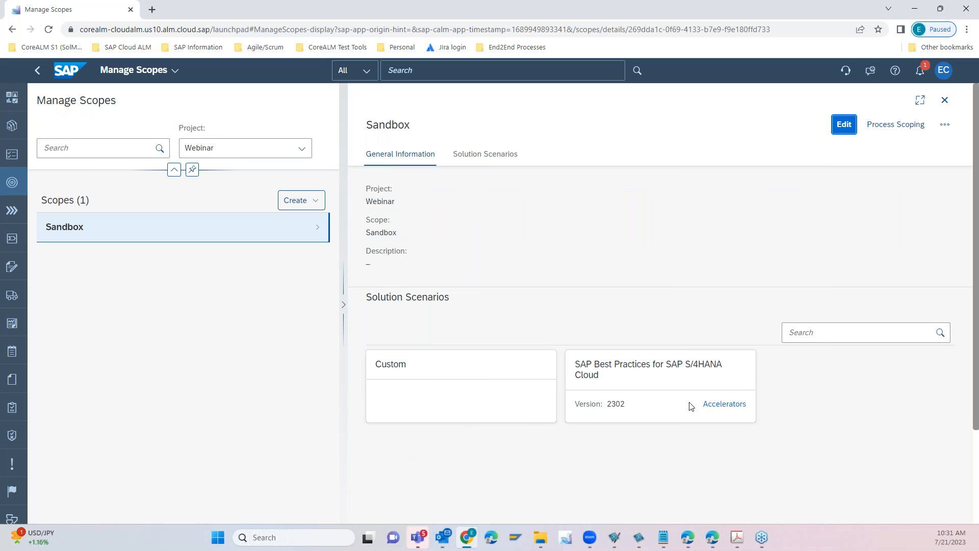
{"action": "left_click", "coordinate": [843, 124]}
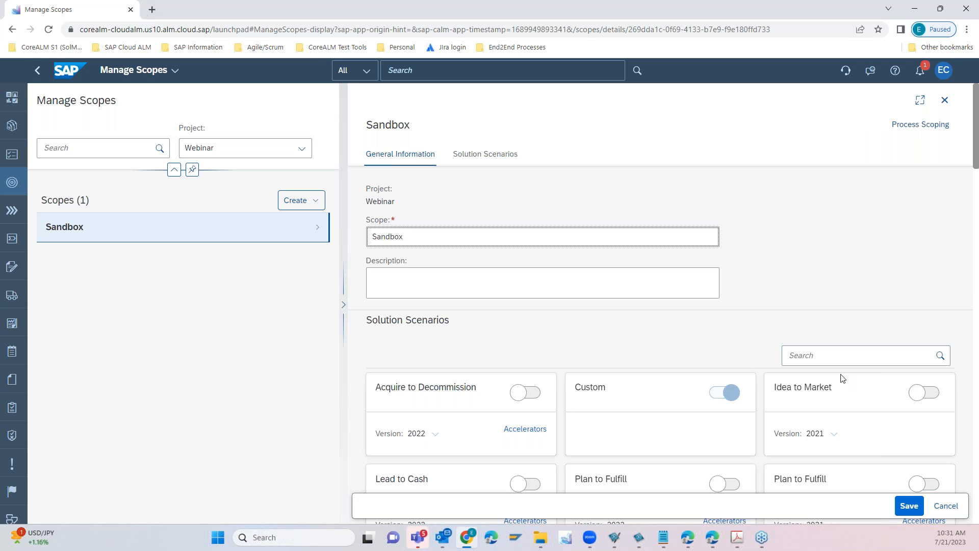
{"action": "left_click", "coordinate": [844, 357]}
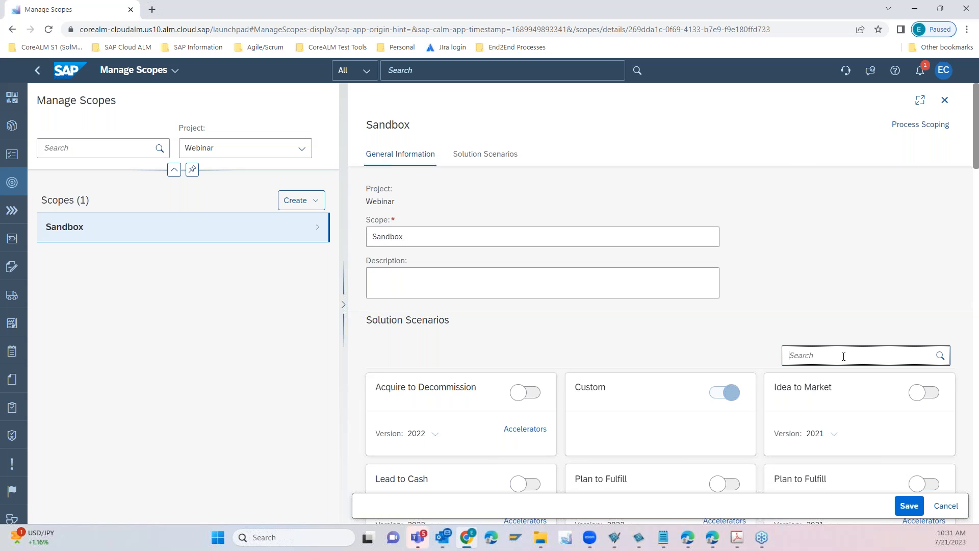
{"action": "type", "text": "procure"}
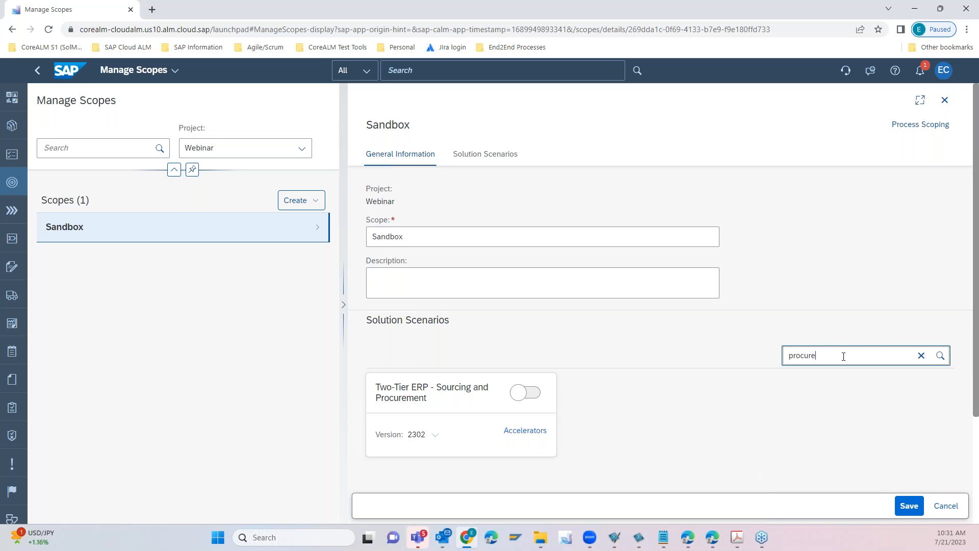
- Try switching the Two-Tier ERP - Sourcing and Procurement scenario on and off, and leave the scope without saving
{"action": "left_click", "coordinate": [535, 396]}
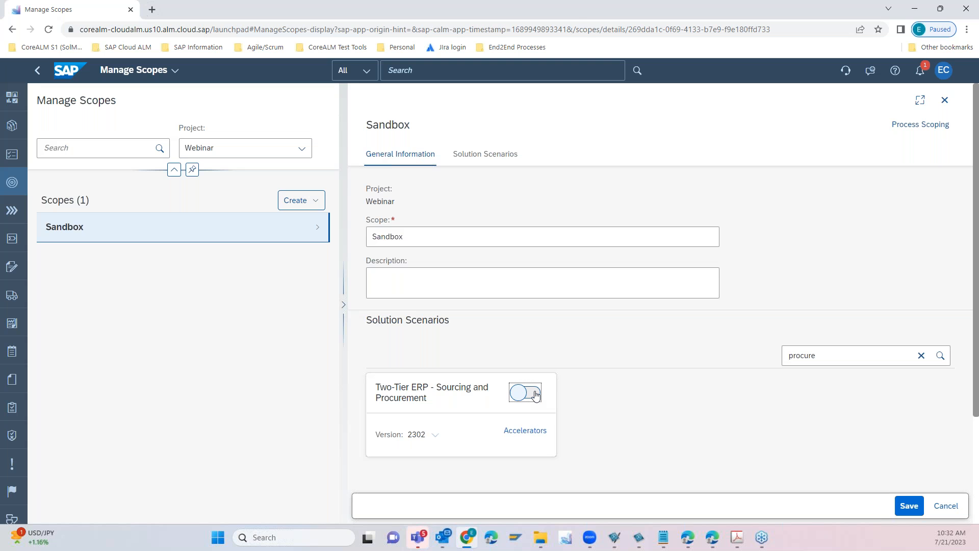
{"action": "left_click", "coordinate": [535, 395]}
{"action": "left_click", "coordinate": [520, 398]}
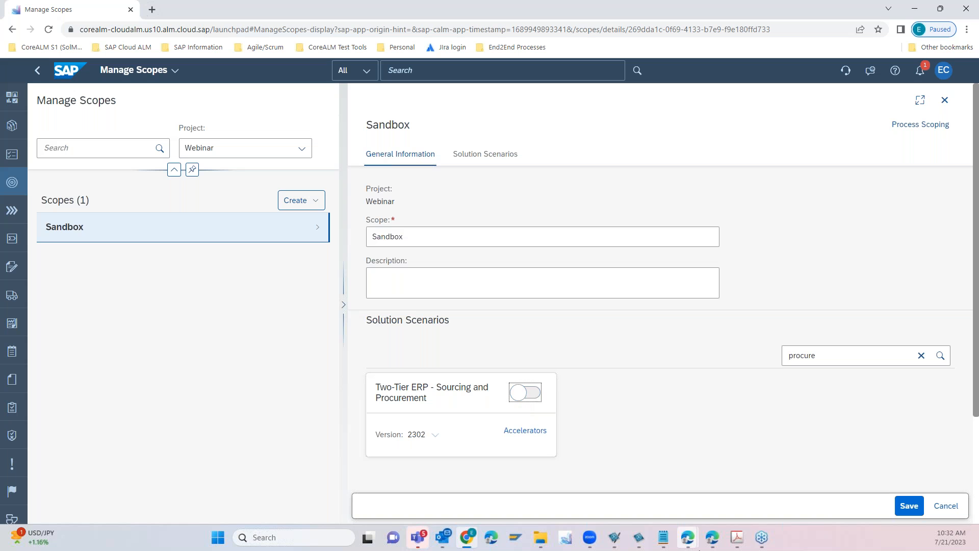
{"action": "left_click", "coordinate": [535, 398]}
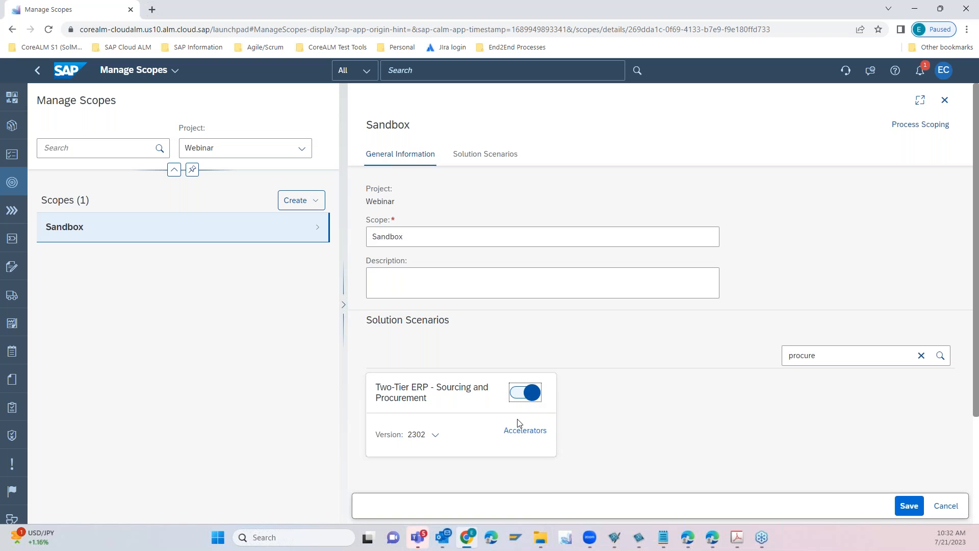
{"action": "left_click", "coordinate": [528, 396]}
{"action": "left_click", "coordinate": [14, 209]}
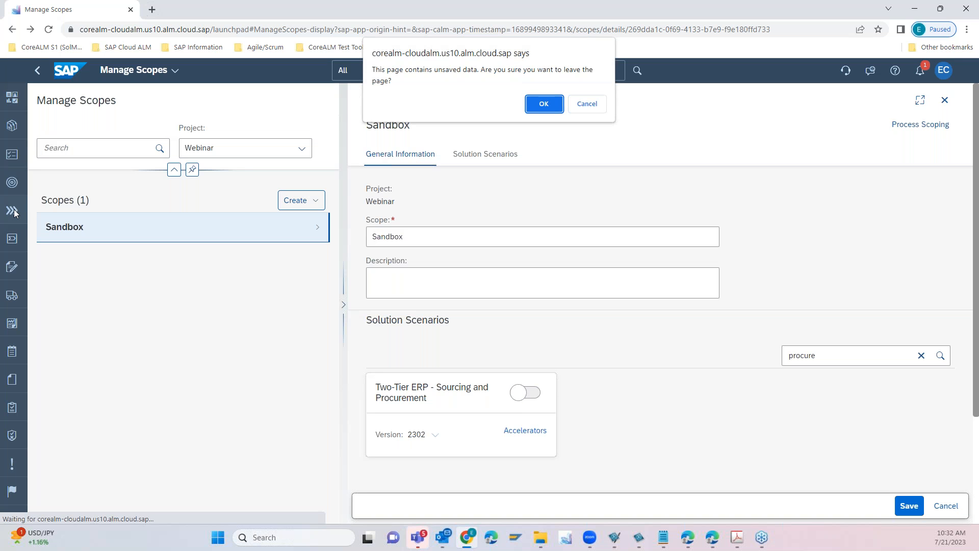
{"action": "left_click", "coordinate": [543, 104]}
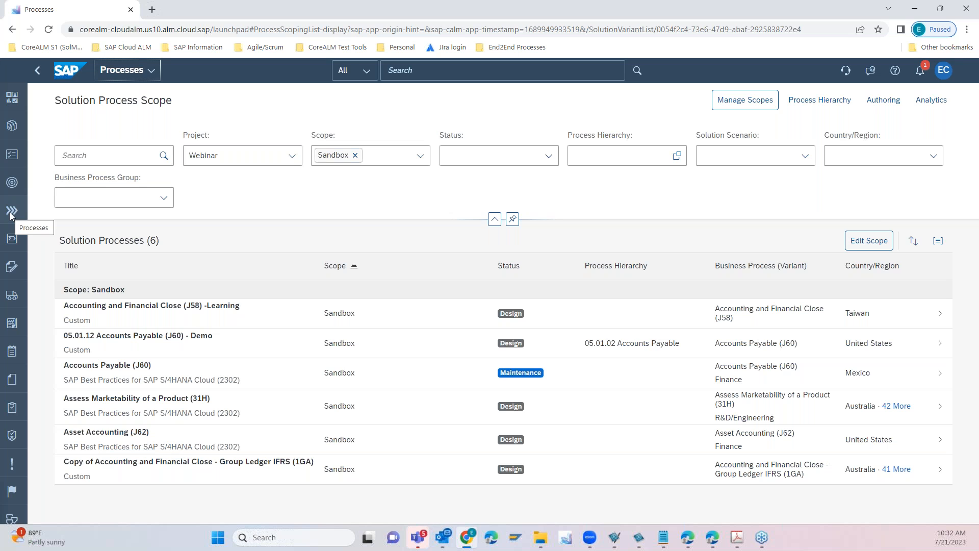
- Open the Sandbox solution processes for scope editing, look through the available processes, and end scoping without changes
{"action": "left_click", "coordinate": [11, 213]}
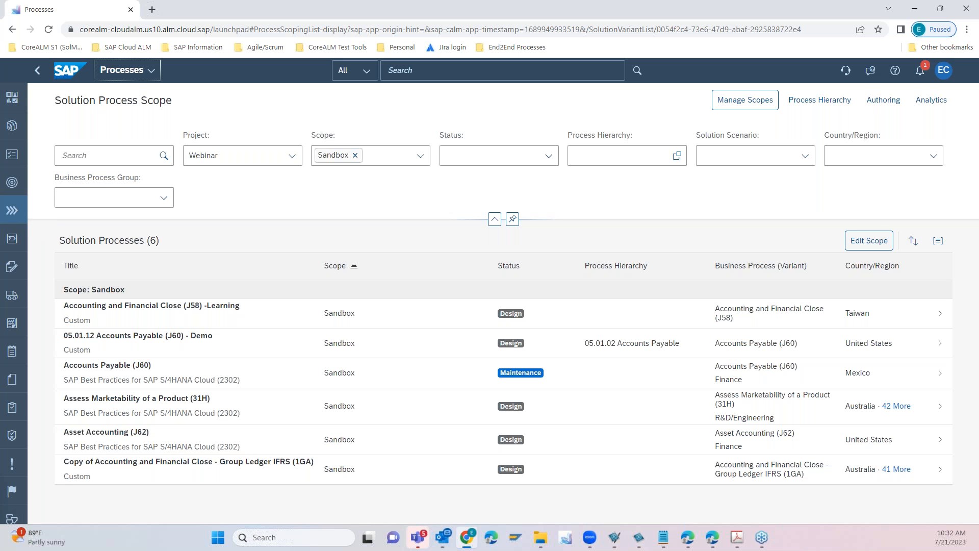
{"action": "left_click", "coordinate": [876, 244]}
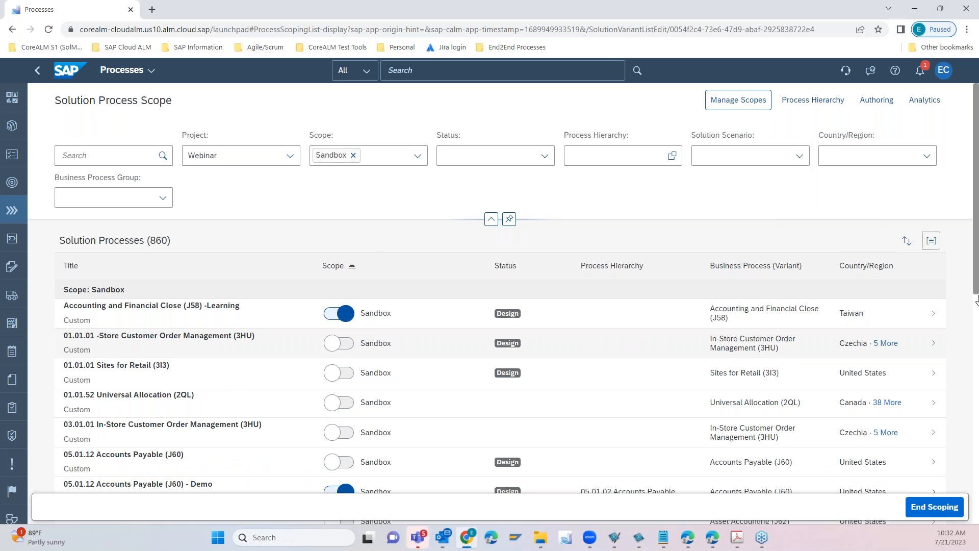
{"action": "scroll", "coordinate": [976, 187], "scroll_direction": "down", "scroll_amount": 5}
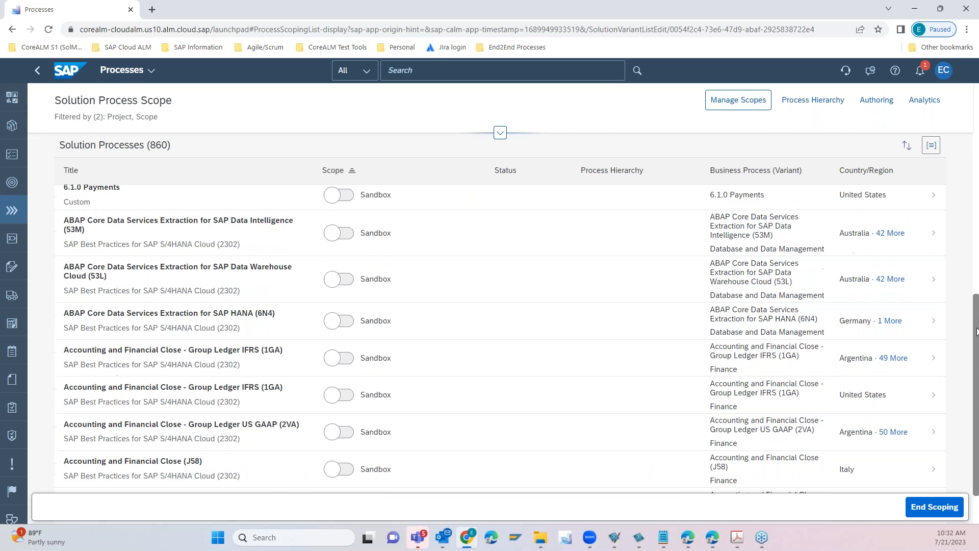
{"action": "scroll", "coordinate": [971, 214], "scroll_direction": "up", "scroll_amount": 10}
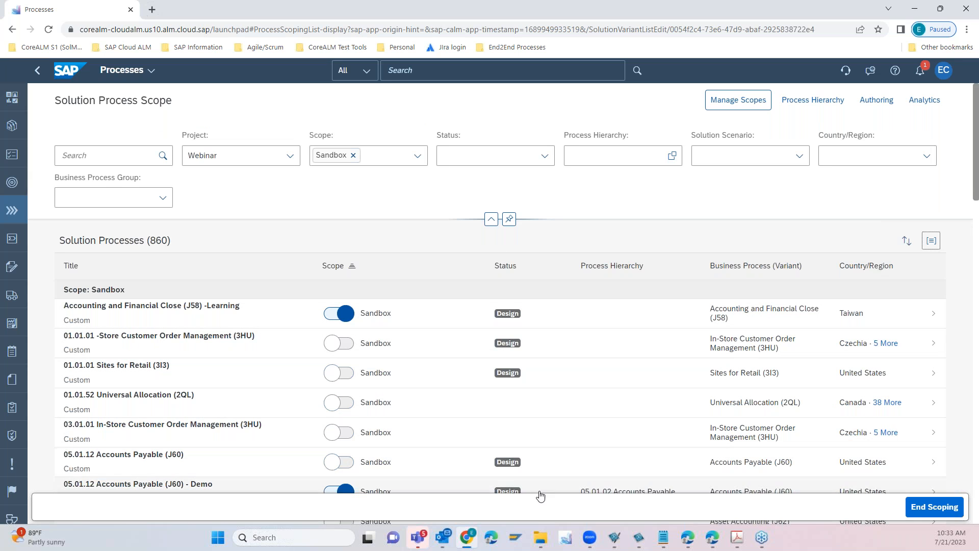
{"action": "left_click", "coordinate": [927, 512]}
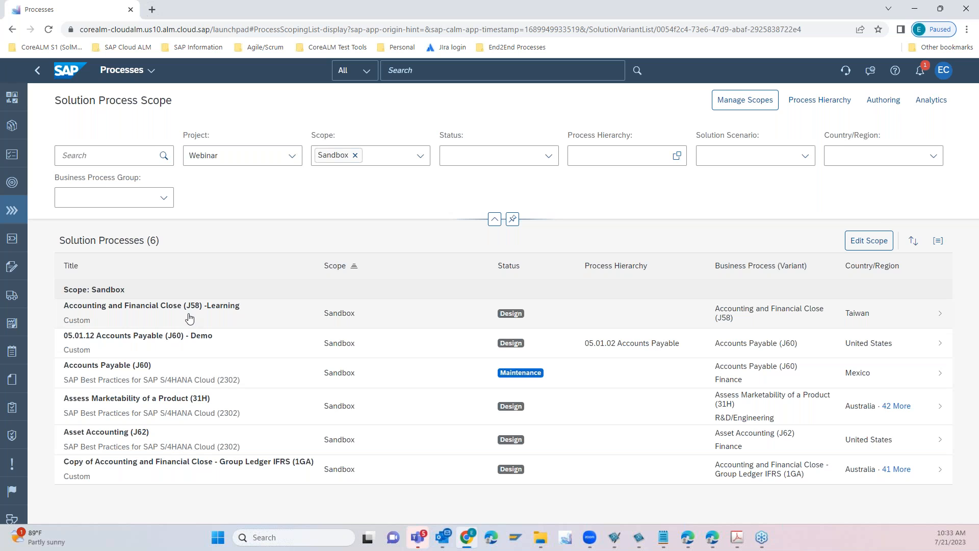
- Examine the 05.01.12 Accounts Payable (J60) - Demo process with its value flow and requirements, and open it in Process Authoring
{"action": "left_click", "coordinate": [609, 348]}
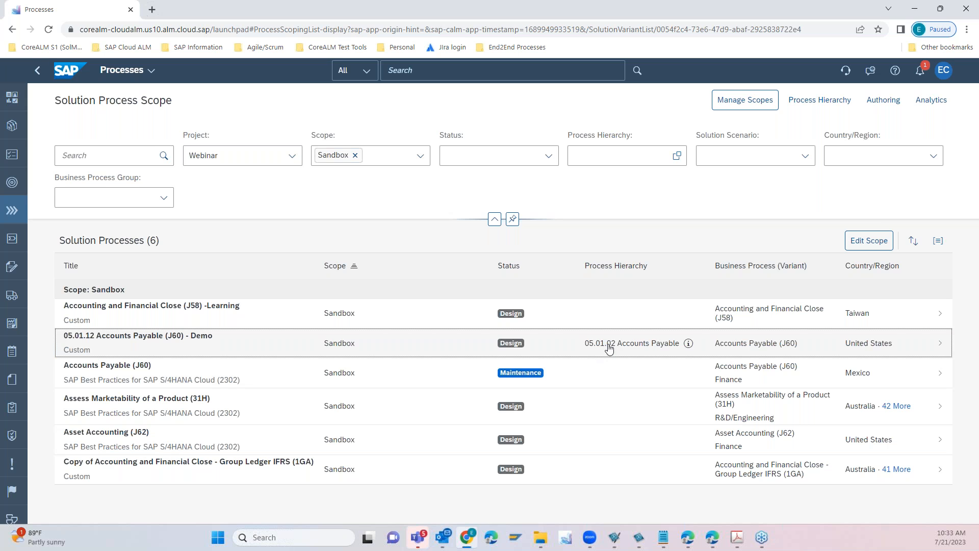
{"action": "left_click", "coordinate": [610, 348]}
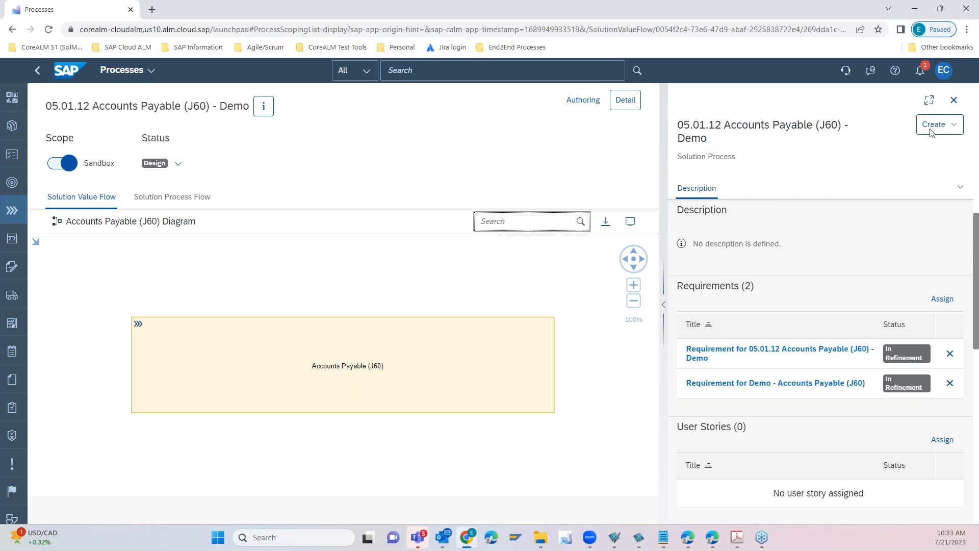
{"action": "left_click", "coordinate": [584, 101]}
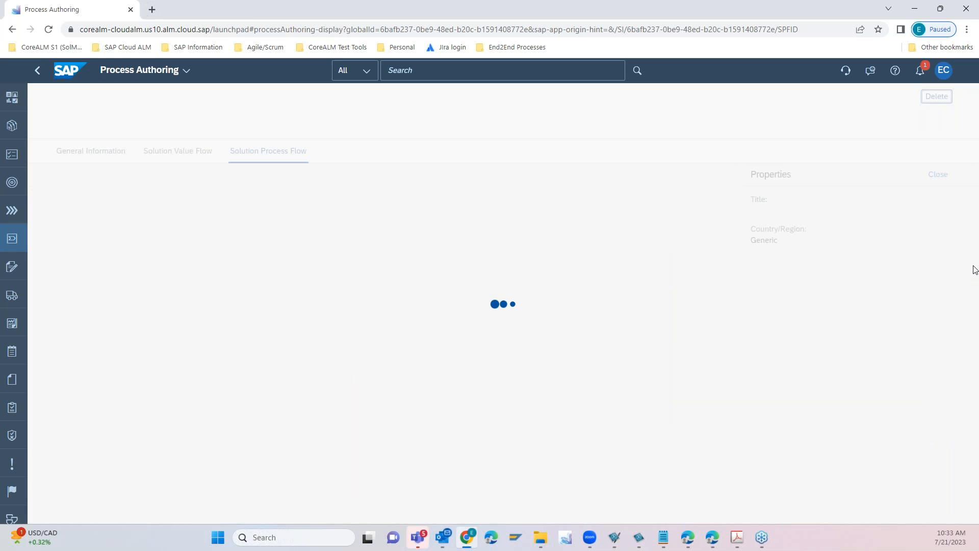
- Create and save a draft of the 05.01.12 Accounts Payable (J60) - Demo process, view its Solution Value Flow, and publish the draft
{"action": "left_click", "coordinate": [119, 163]}
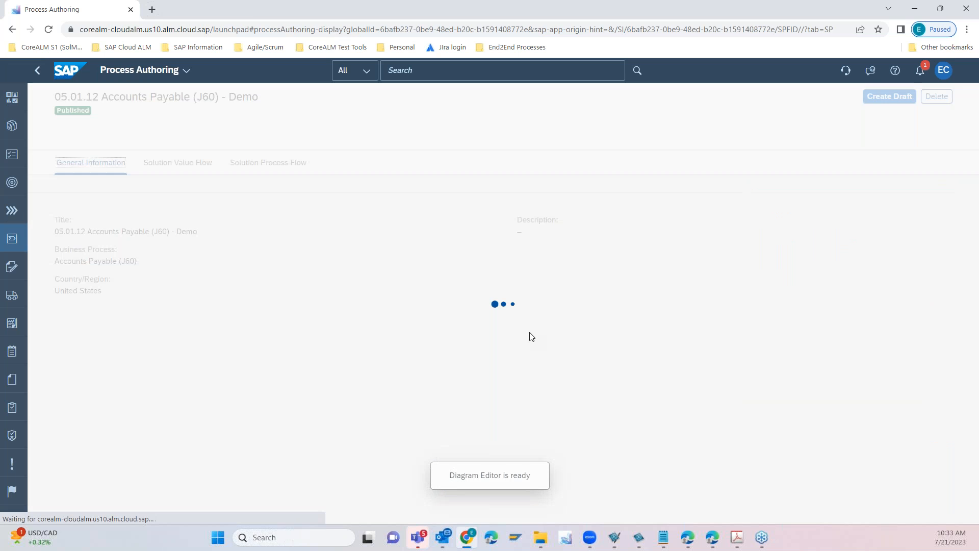
{"action": "left_click", "coordinate": [873, 100]}
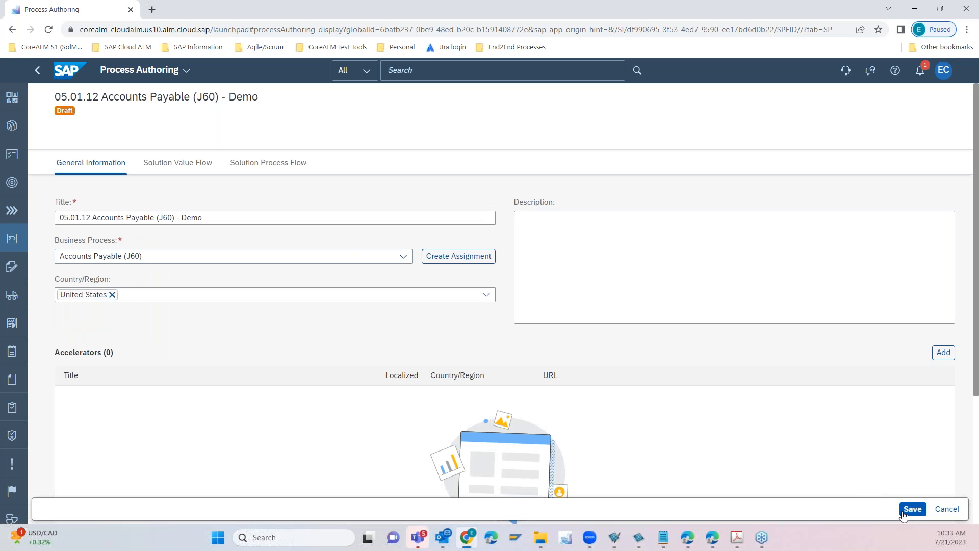
{"action": "left_click", "coordinate": [903, 512]}
{"action": "left_click", "coordinate": [185, 164]}
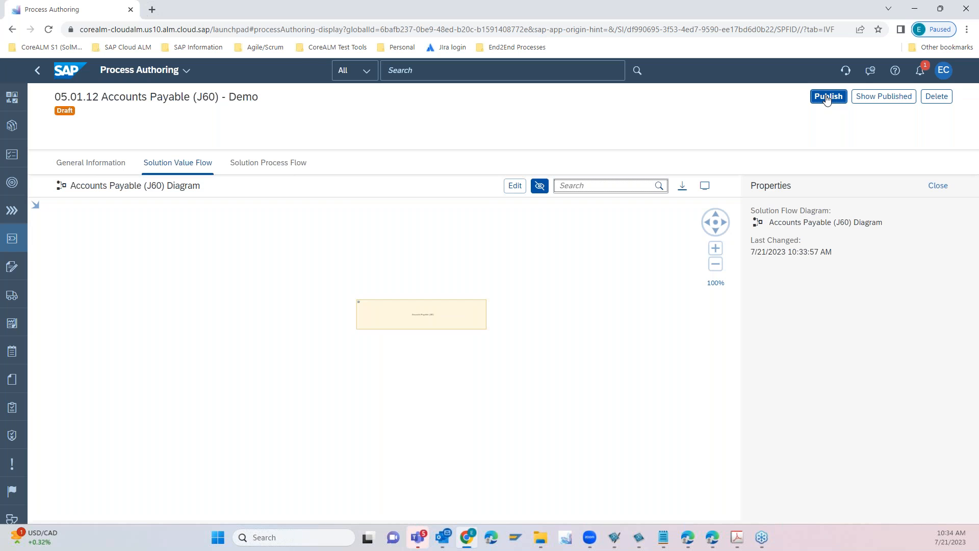
{"action": "left_click", "coordinate": [827, 98]}
{"action": "left_click", "coordinate": [507, 318]}
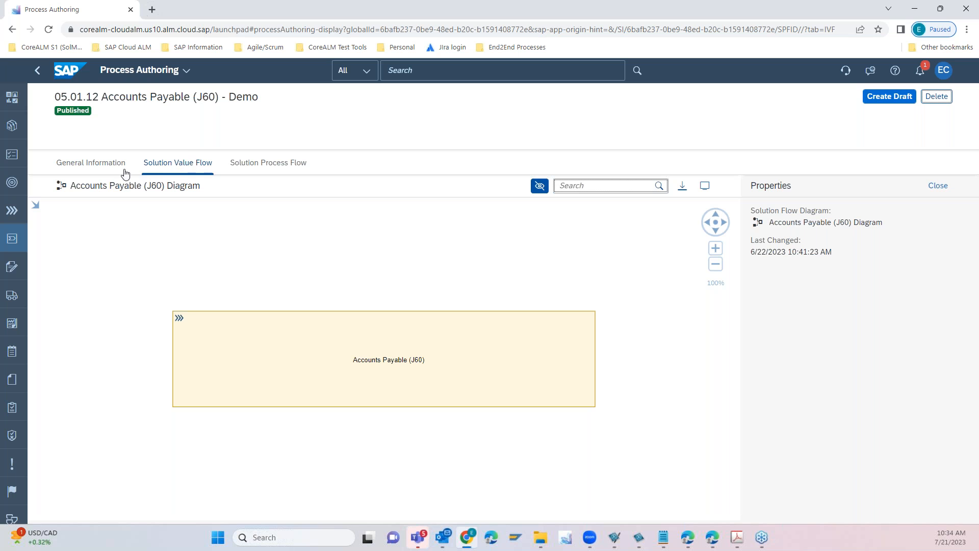
- Reopen the 05.01.12 process in the Sandbox solution processes and examine the Accounts Payable (J60) value flow element's creation options and assignments
{"action": "left_click", "coordinate": [13, 210]}
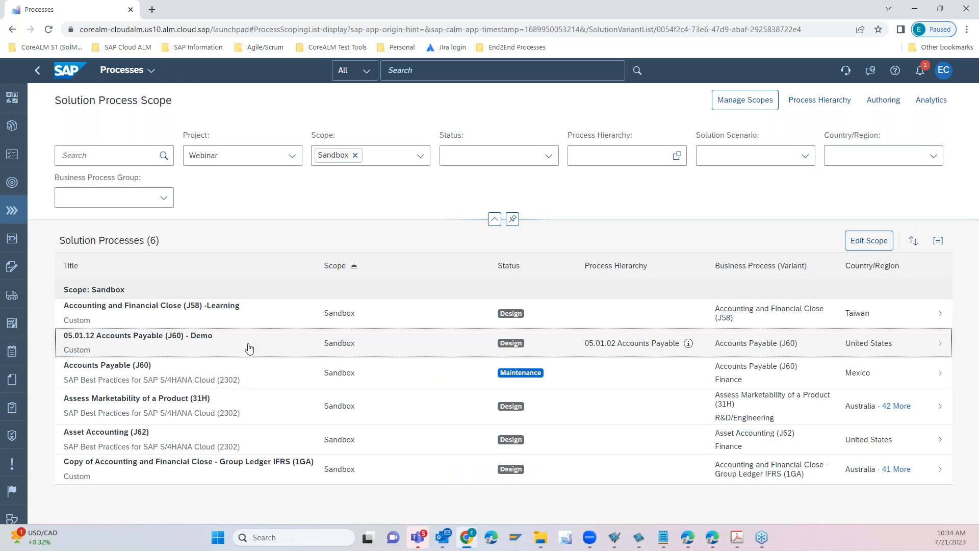
{"action": "left_click", "coordinate": [461, 353]}
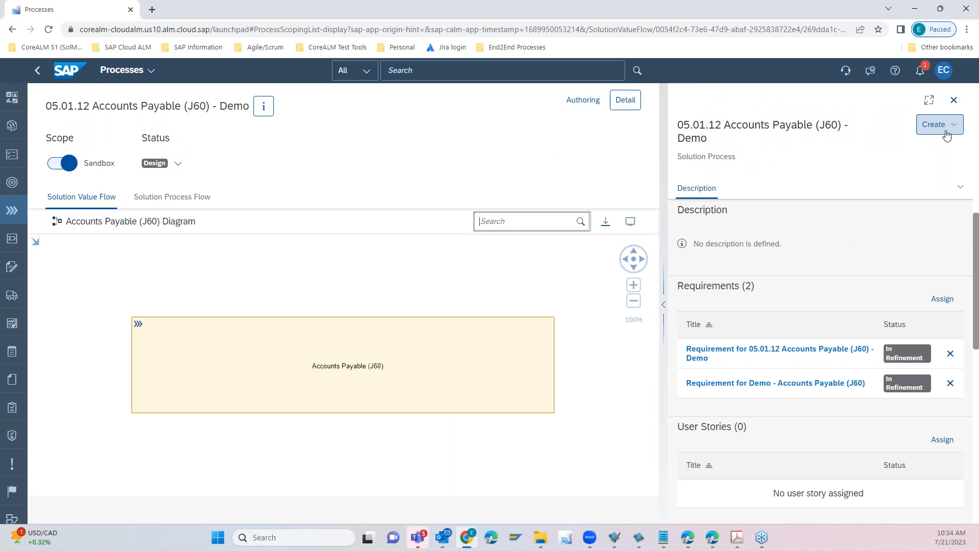
{"action": "left_click", "coordinate": [306, 377]}
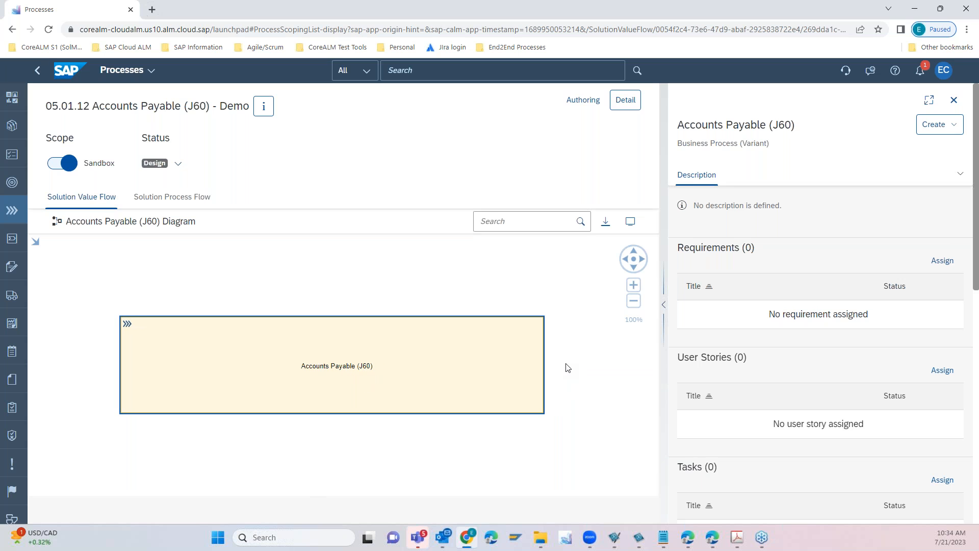
{"action": "left_click", "coordinate": [555, 368]}
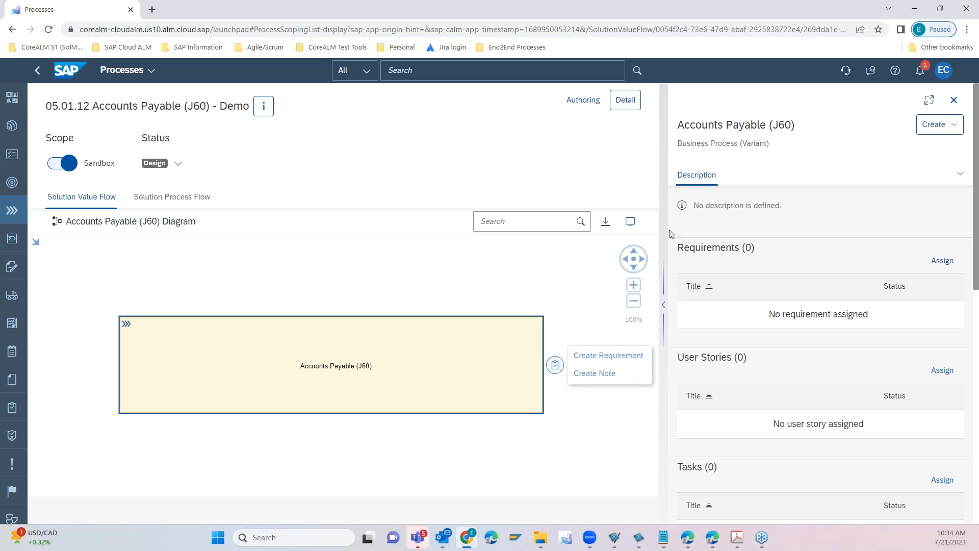
{"action": "left_click", "coordinate": [947, 132]}
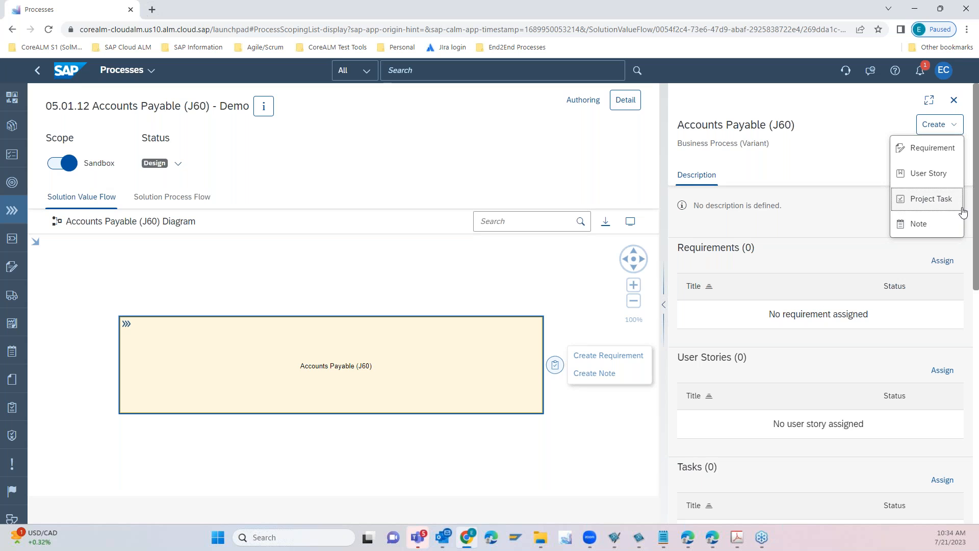
{"action": "left_click_drag", "start_coordinate": [978, 198], "coordinate": [978, 434]}
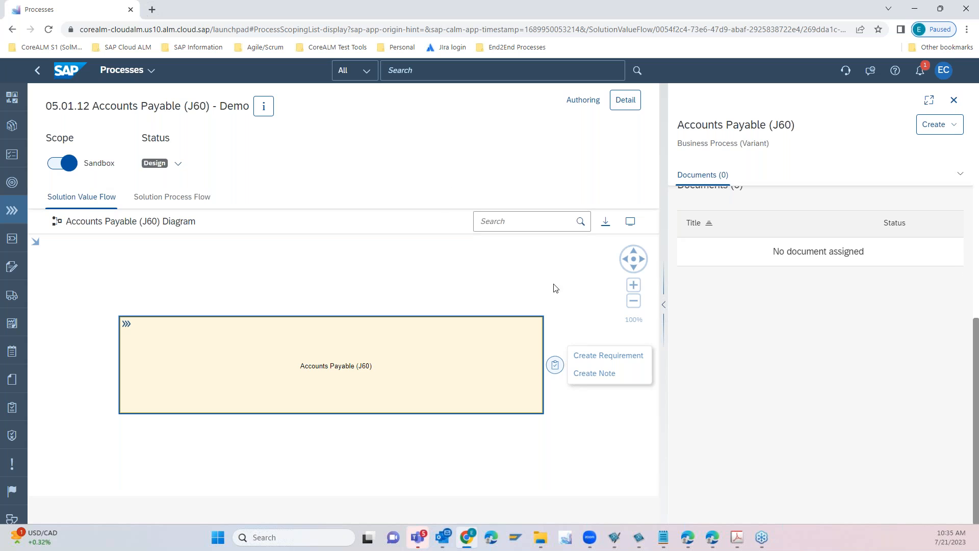
- Examine the Copy of J60 - 01 - Main process flow diagram, including the Accounts Payable Accountant and Manager lanes
{"action": "left_click", "coordinate": [193, 202]}
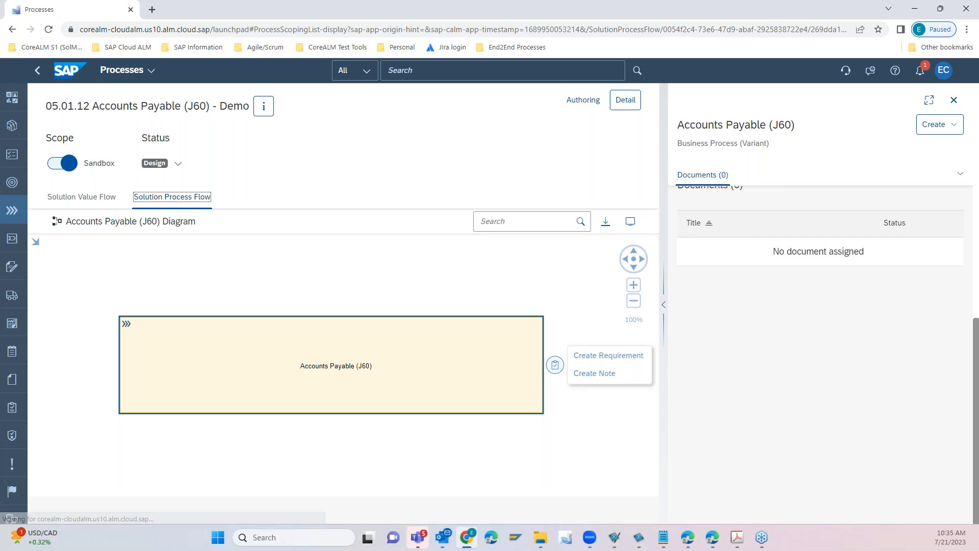
{"action": "scroll", "coordinate": [459, 383], "scroll_direction": "down", "scroll_amount": 8}
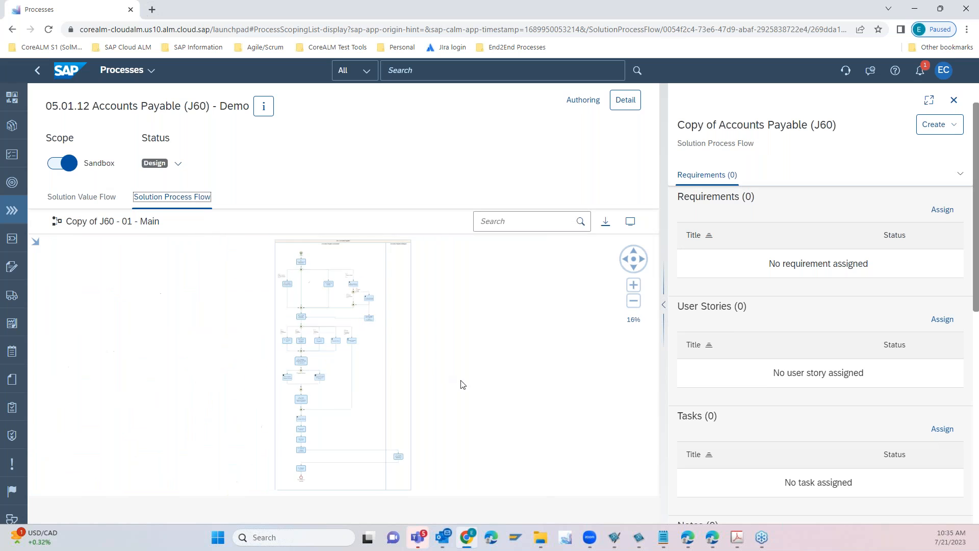
{"action": "scroll", "coordinate": [461, 387], "scroll_direction": "up", "scroll_amount": 2}
{"action": "left_click_drag", "start_coordinate": [430, 284], "coordinate": [477, 397]}
{"action": "scroll", "coordinate": [478, 392], "scroll_direction": "up", "scroll_amount": 4}
{"action": "left_click_drag", "start_coordinate": [458, 339], "coordinate": [557, 400]}
{"action": "scroll", "coordinate": [557, 399], "scroll_direction": "down", "scroll_amount": 1}
{"action": "left_click_drag", "start_coordinate": [507, 280], "coordinate": [567, 386]}
{"action": "scroll", "coordinate": [587, 369], "scroll_direction": "down", "scroll_amount": 1}
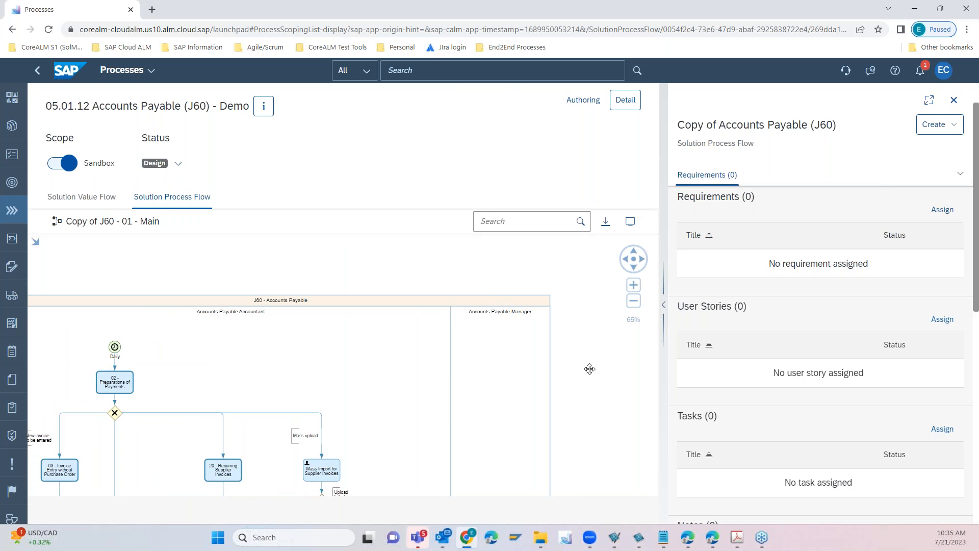
{"action": "scroll", "coordinate": [587, 366], "scroll_direction": "down", "scroll_amount": 1}
{"action": "scroll", "coordinate": [162, 325], "scroll_direction": "up", "scroll_amount": 1}
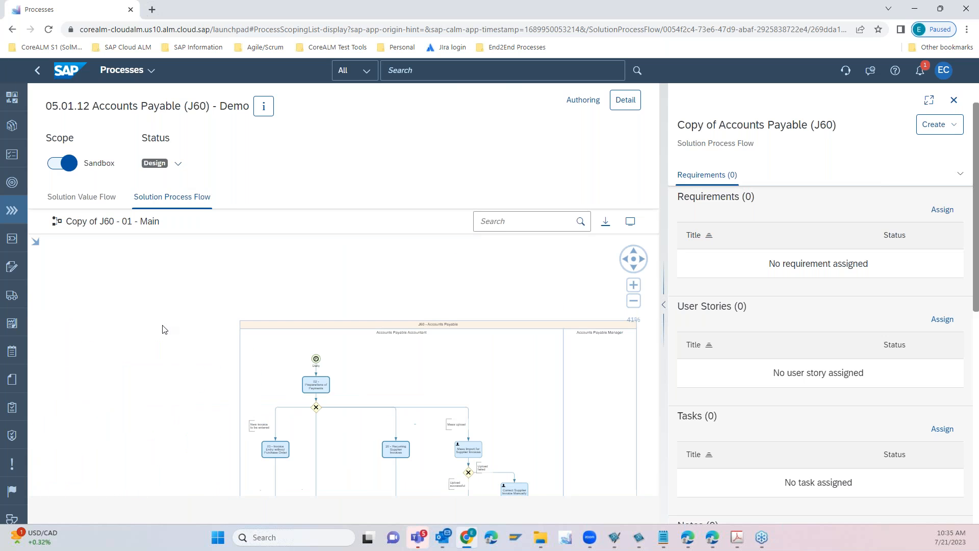
{"action": "left_click_drag", "start_coordinate": [165, 350], "coordinate": [119, 310]}
{"action": "left_click", "coordinate": [472, 308]}
{"action": "left_click", "coordinate": [105, 351]}
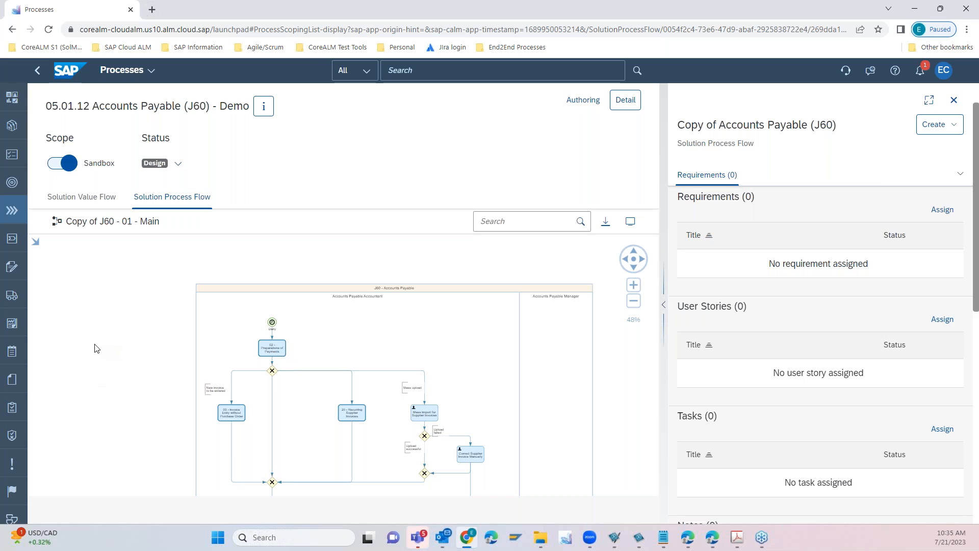
{"action": "left_click_drag", "start_coordinate": [146, 292], "coordinate": [114, 296]}
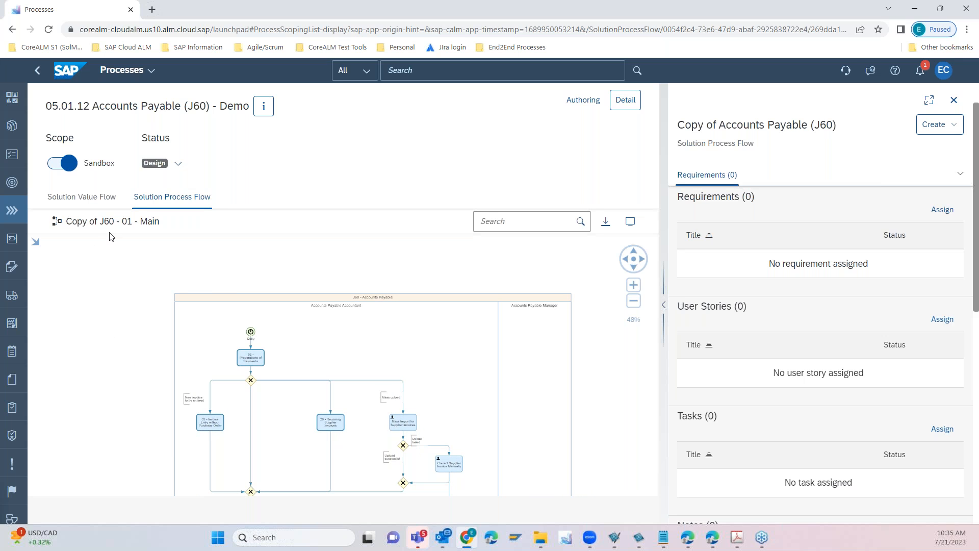
{"action": "scroll", "coordinate": [113, 268], "scroll_direction": "up", "scroll_amount": 3}
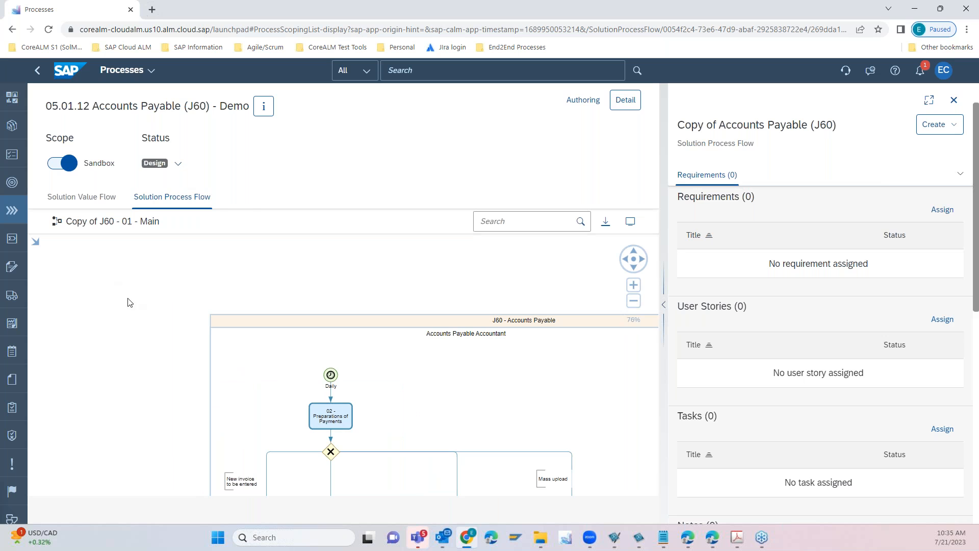
{"action": "left_click_drag", "start_coordinate": [284, 305], "coordinate": [178, 265]}
{"action": "scroll", "coordinate": [178, 264], "scroll_direction": "down", "scroll_amount": 2}
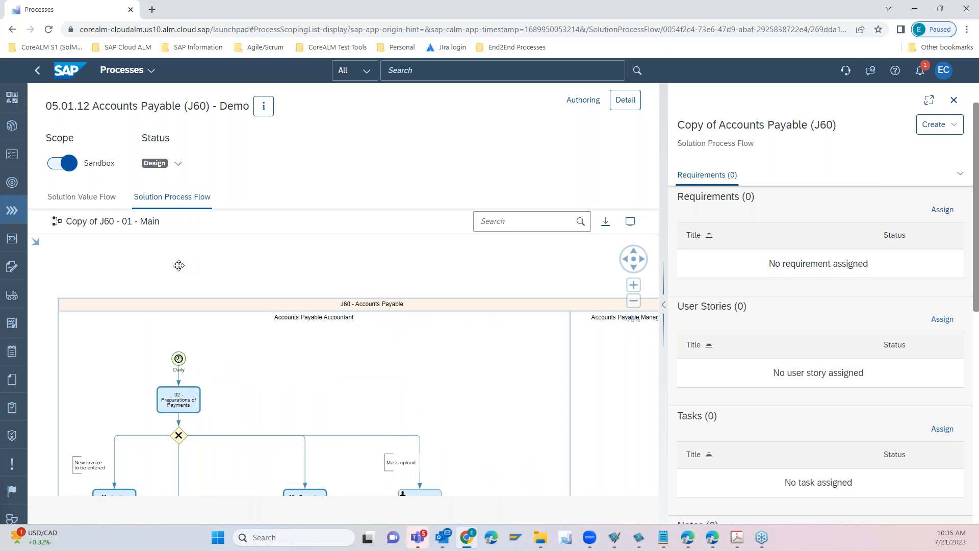
{"action": "left_click_drag", "start_coordinate": [56, 337], "coordinate": [56, 294]}
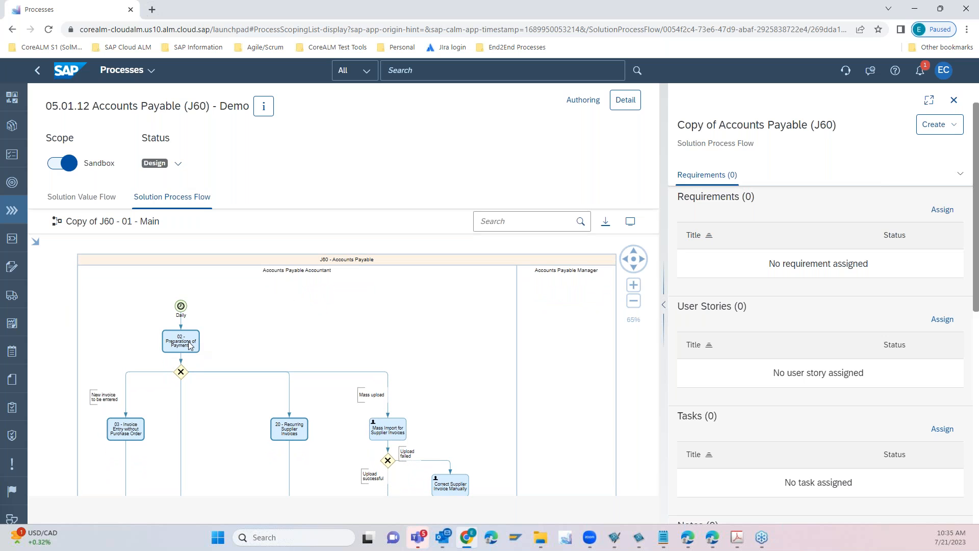
- Create a draft of the 05.01.12 process in Process Authoring and select 20 - Recurring Supplier Invoices in its Solution Process Flow
{"action": "left_click", "coordinate": [584, 108]}
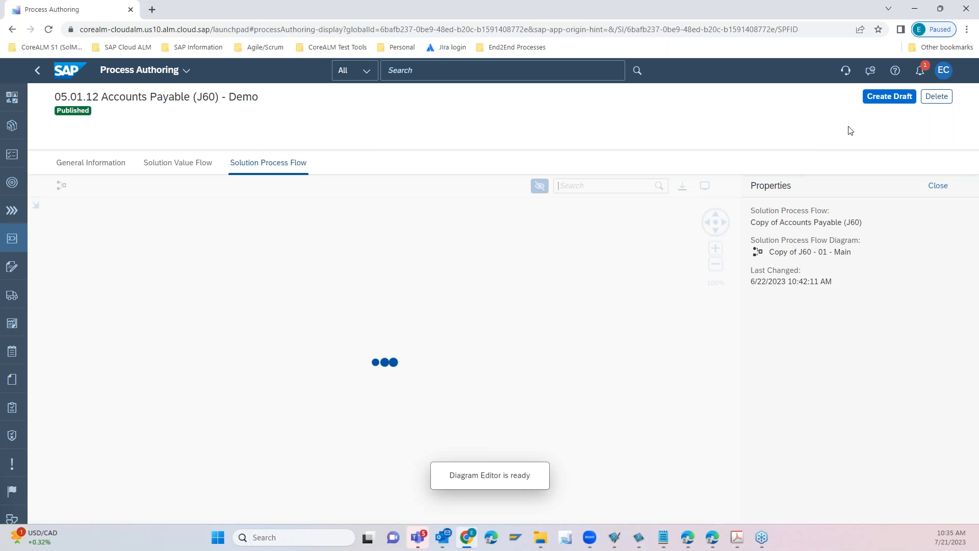
{"action": "left_click", "coordinate": [880, 101]}
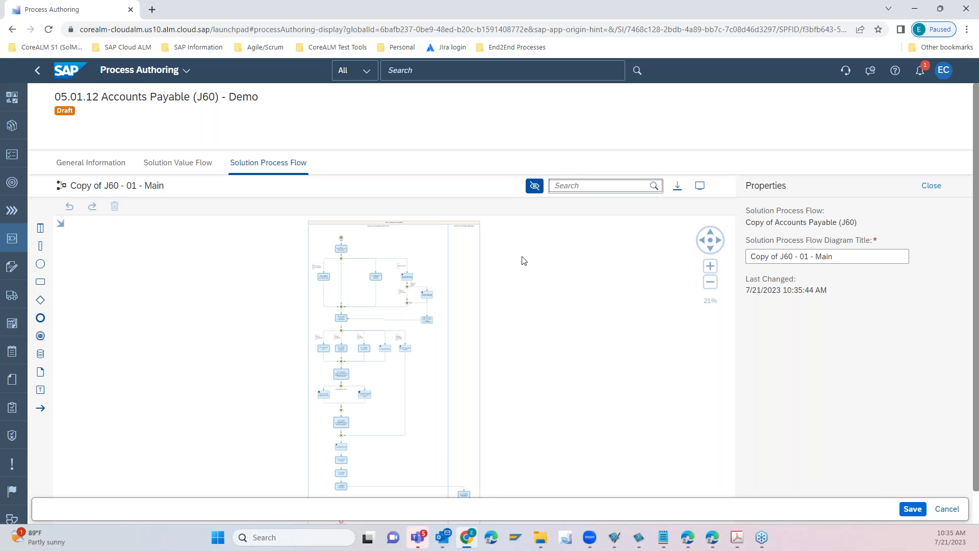
{"action": "scroll", "coordinate": [681, 322], "scroll_direction": "up", "scroll_amount": 1}
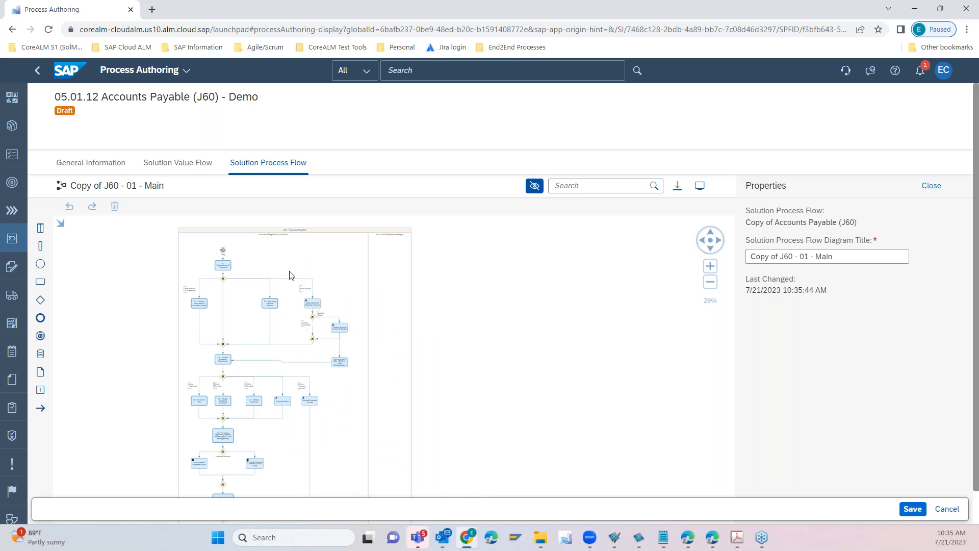
{"action": "left_click", "coordinate": [272, 305]}
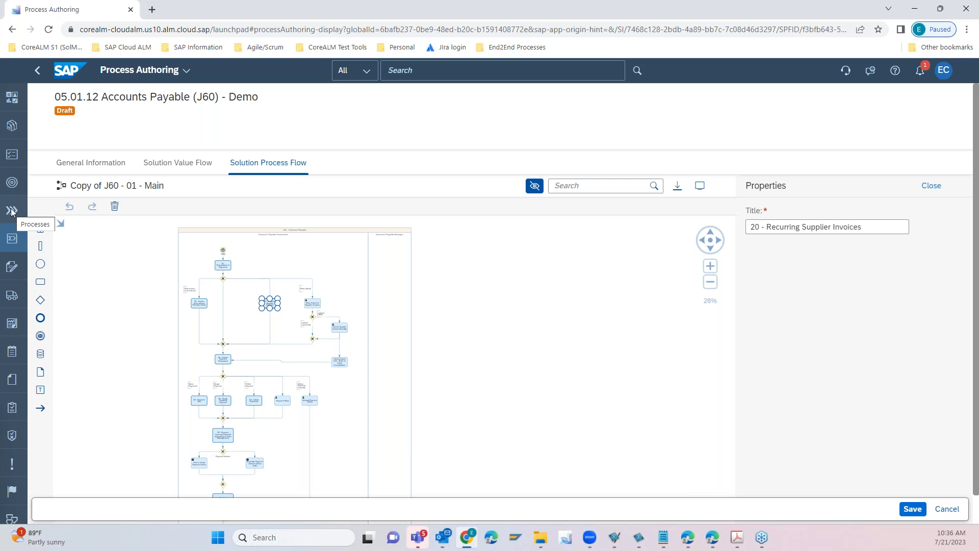
{"action": "left_click", "coordinate": [13, 241]}
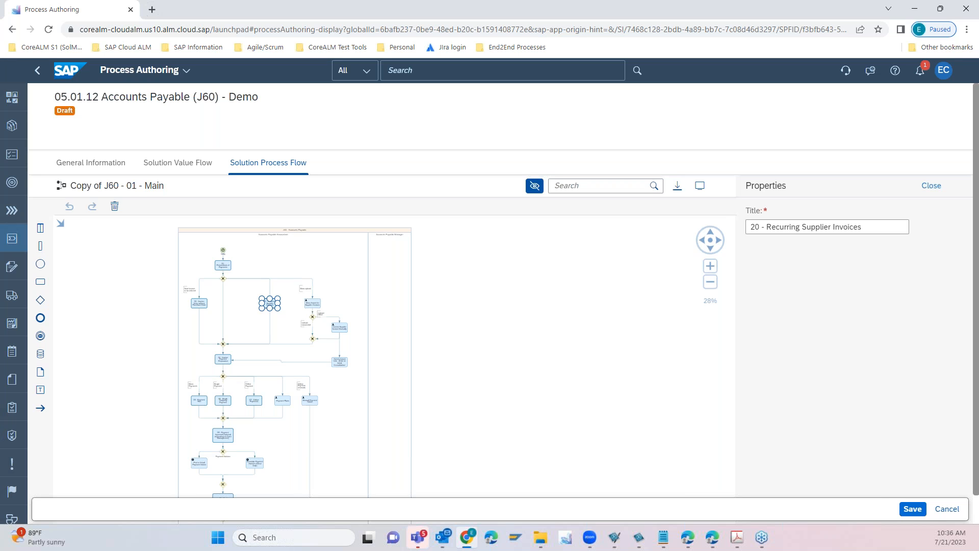
- Look through the Webinar project's open Sandbox tasks and set the Conduct Fit to Standard task's timebox to Realize
{"action": "left_click", "coordinate": [12, 154]}
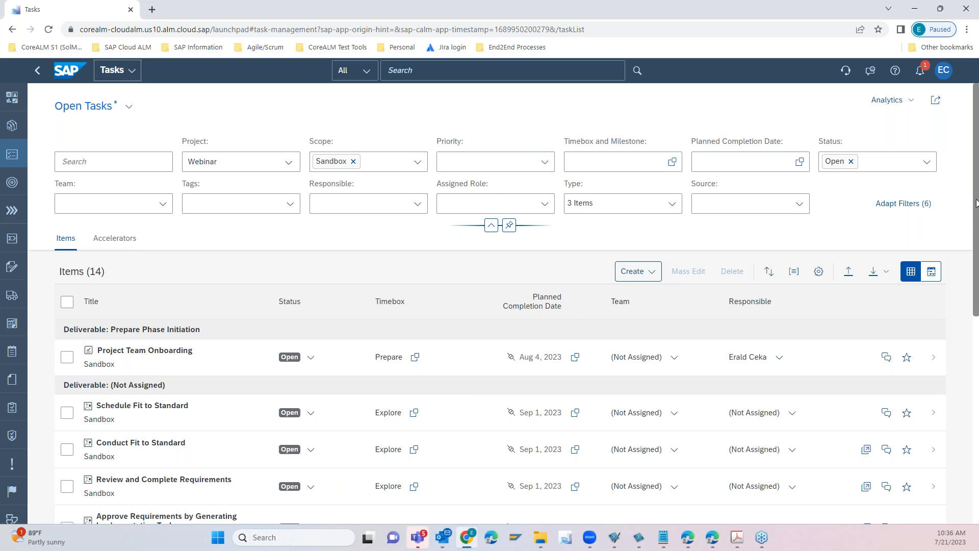
{"action": "scroll", "coordinate": [974, 200], "scroll_direction": "down", "scroll_amount": 5}
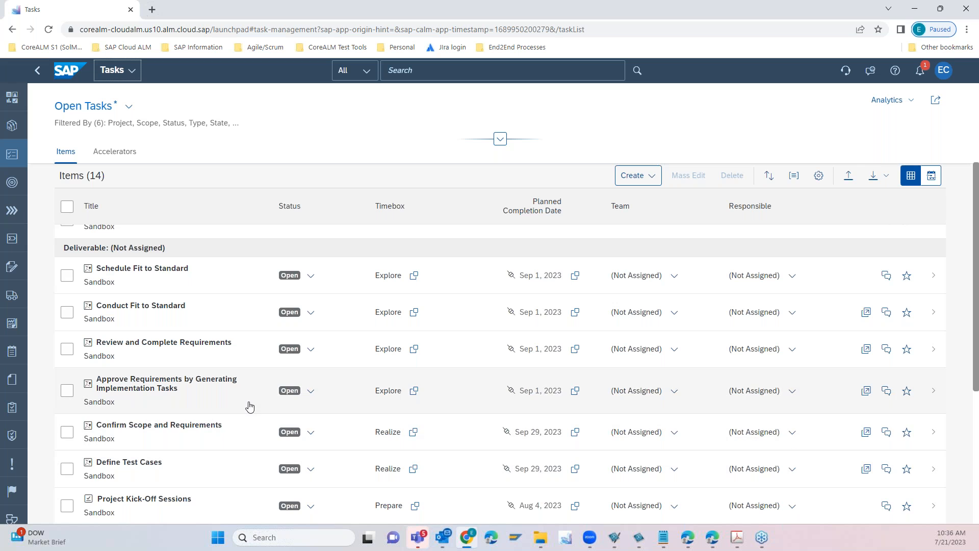
{"action": "scroll", "coordinate": [250, 407], "scroll_direction": "down", "scroll_amount": 1}
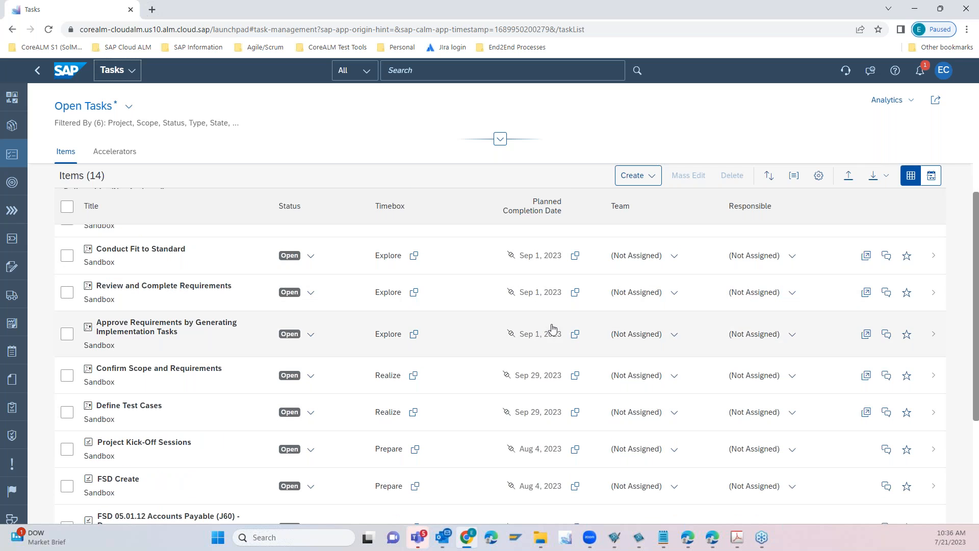
{"action": "left_click", "coordinate": [500, 139]}
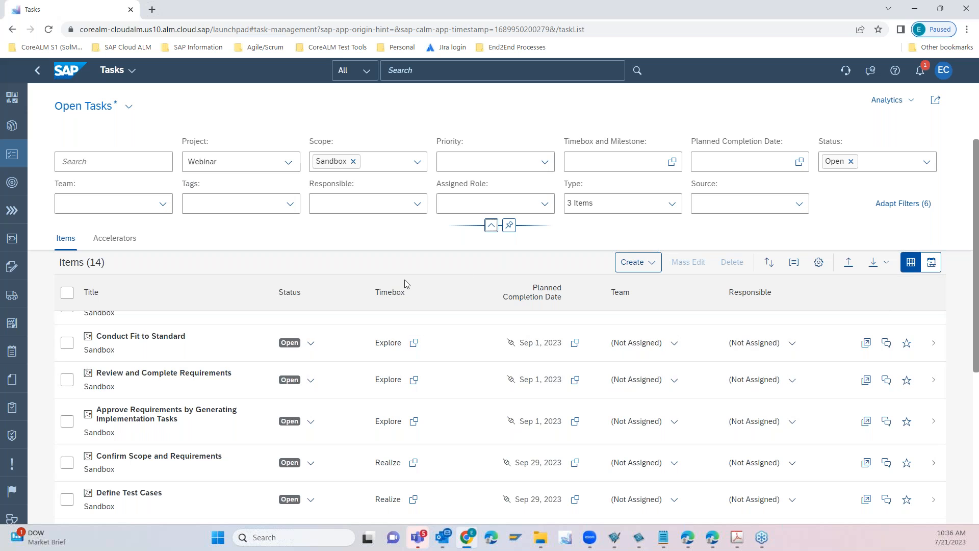
{"action": "left_click", "coordinate": [414, 343]}
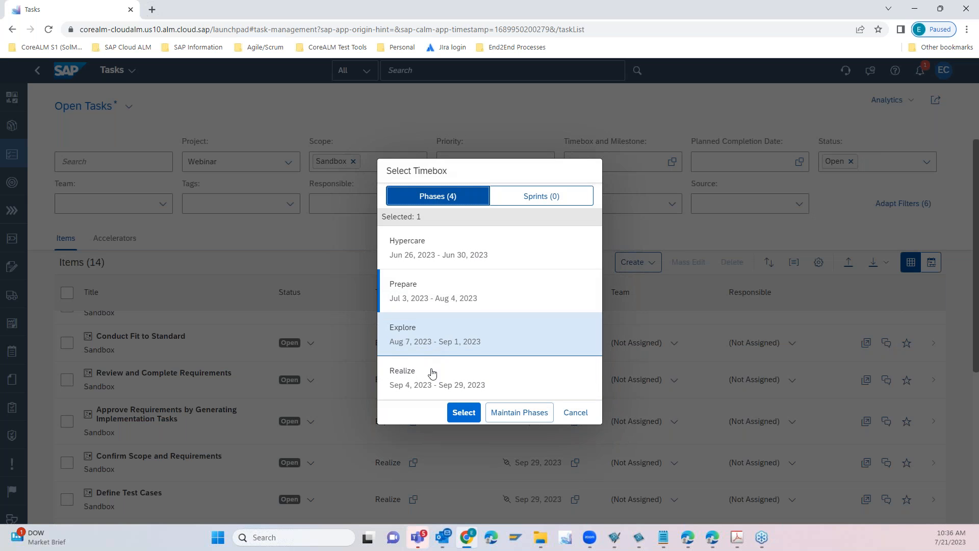
{"action": "left_click", "coordinate": [434, 381]}
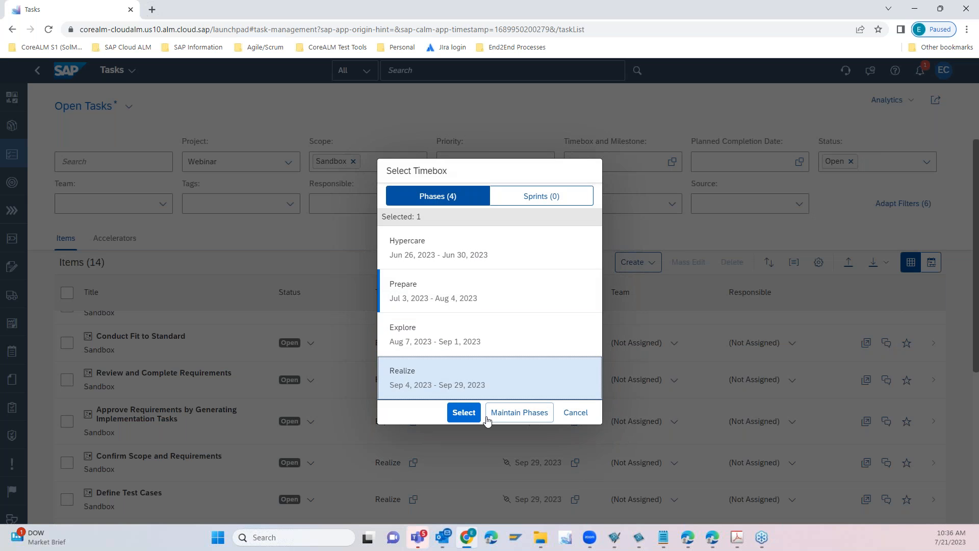
{"action": "left_click", "coordinate": [469, 415]}
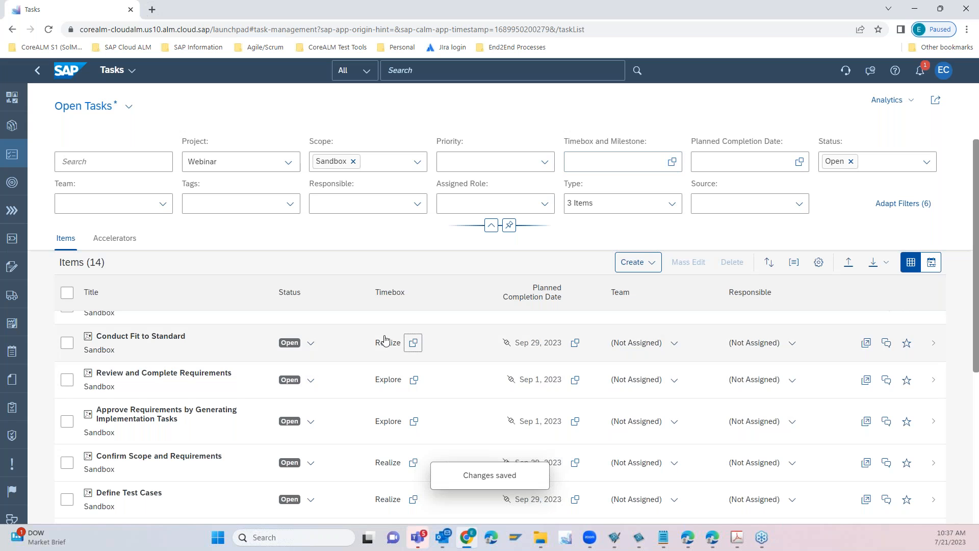
- Filter the open tasks by the Realize phase
{"action": "left_click", "coordinate": [674, 167]}
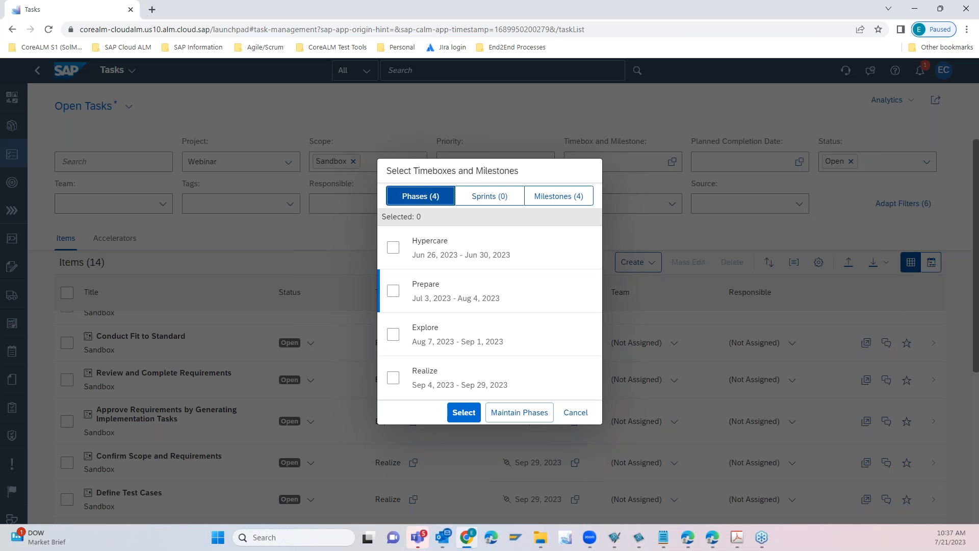
{"action": "left_click", "coordinate": [393, 377]}
{"action": "left_click", "coordinate": [463, 412]}
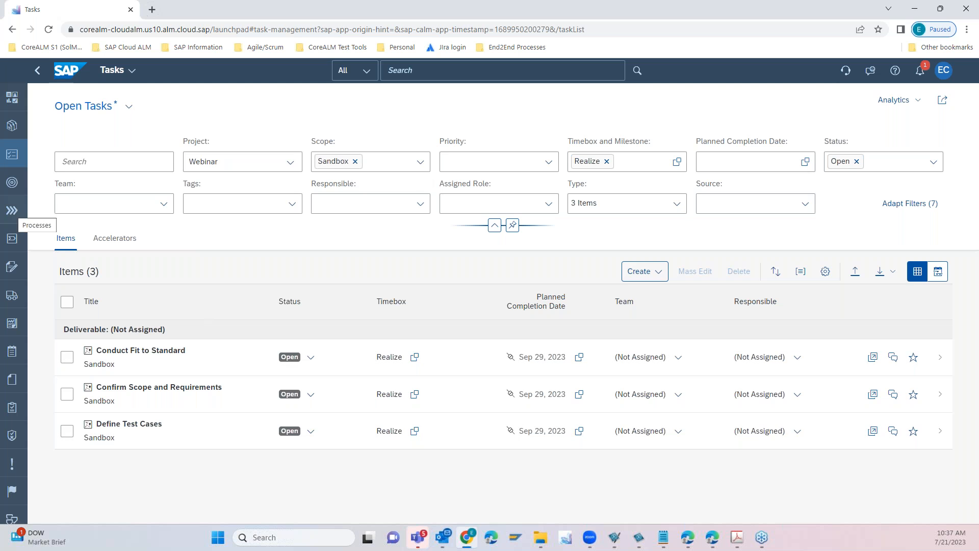
- Start a new solution process in Process Authoring and try to open its Solution Value Flow without saving
{"action": "left_click", "coordinate": [13, 240]}
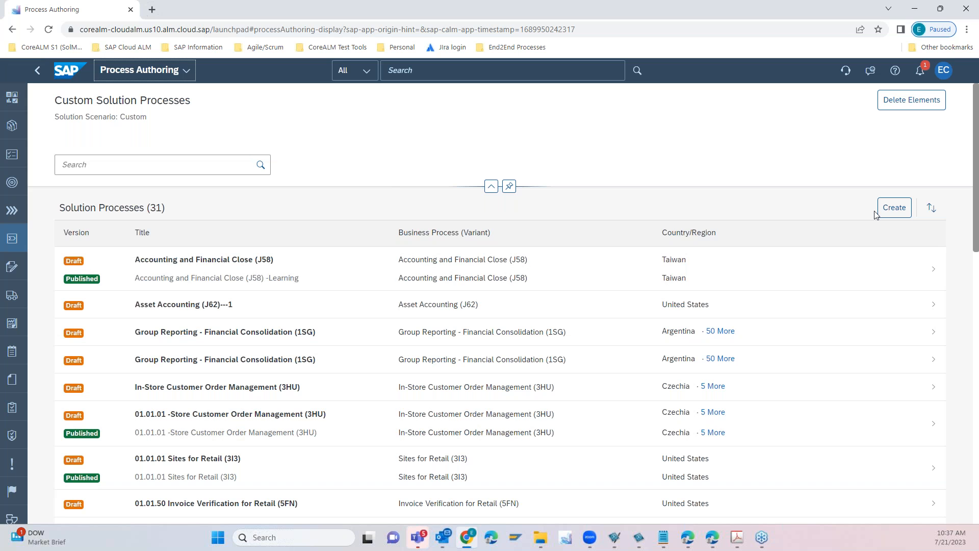
{"action": "left_click", "coordinate": [890, 207]}
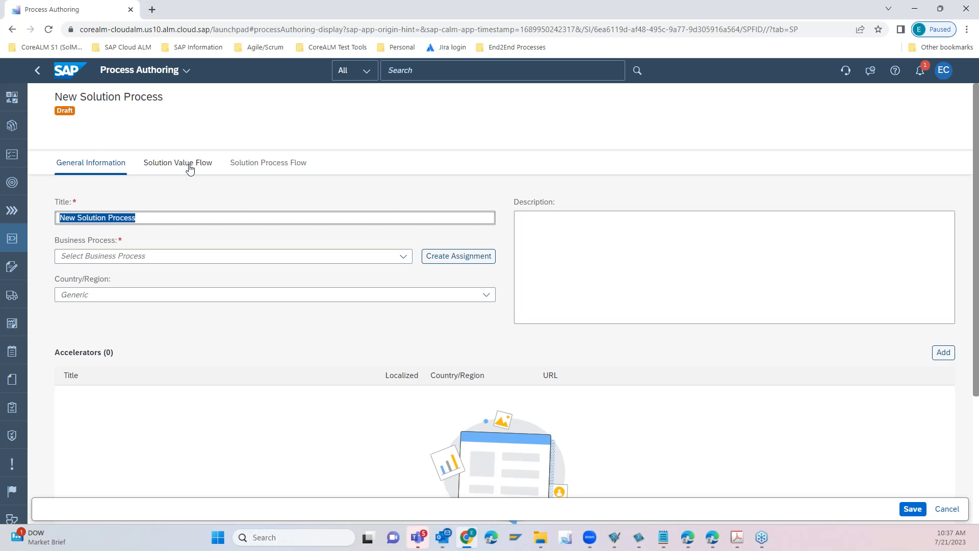
{"action": "left_click", "coordinate": [190, 169]}
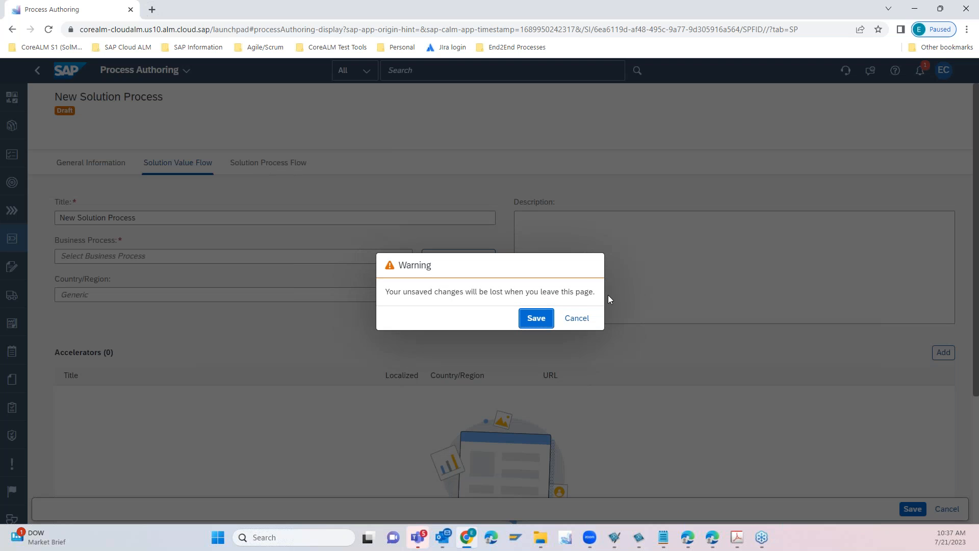
{"action": "left_click", "coordinate": [575, 318]}
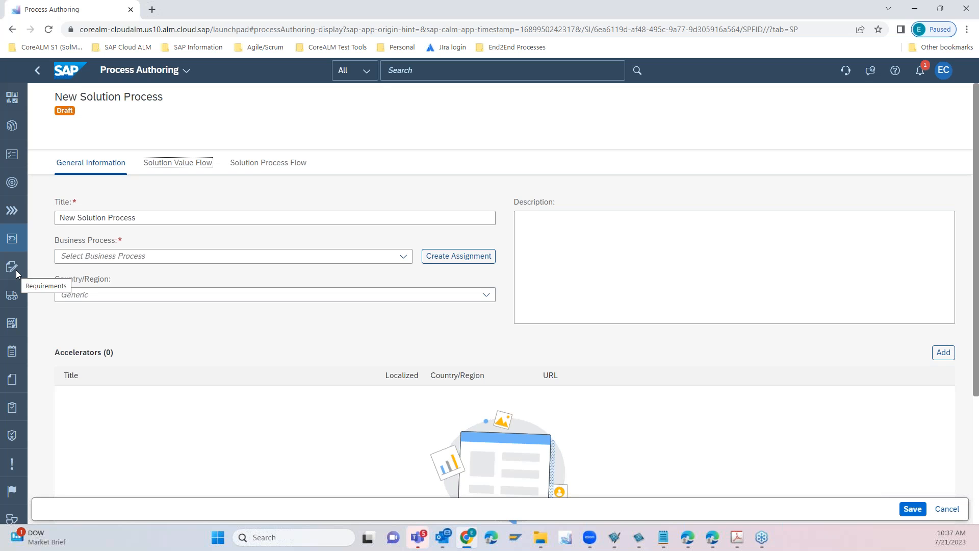
- Go to the Webinar project's open requirements and look at the options for creating and uploading requirements
{"action": "left_click", "coordinate": [12, 269]}
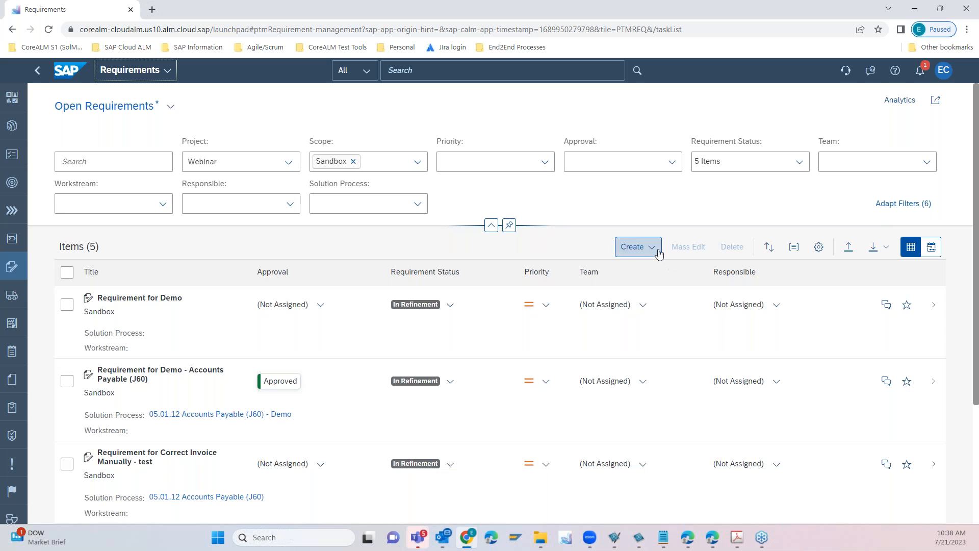
{"action": "left_click", "coordinate": [654, 252]}
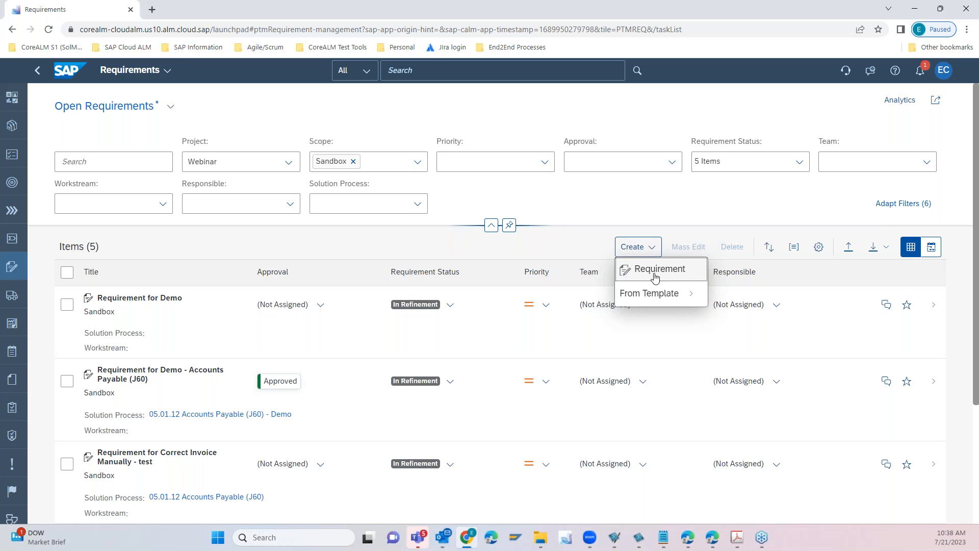
{"action": "left_click", "coordinate": [850, 249]}
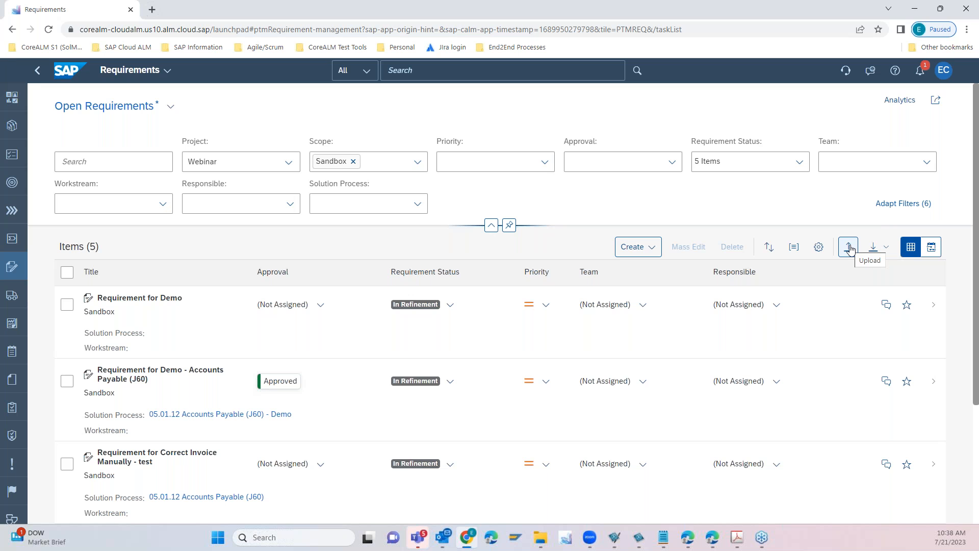
- Open the Requirement for Demo - Accounts Payable (J60) and review its user stories, project tasks and features
{"action": "left_click", "coordinate": [354, 426]}
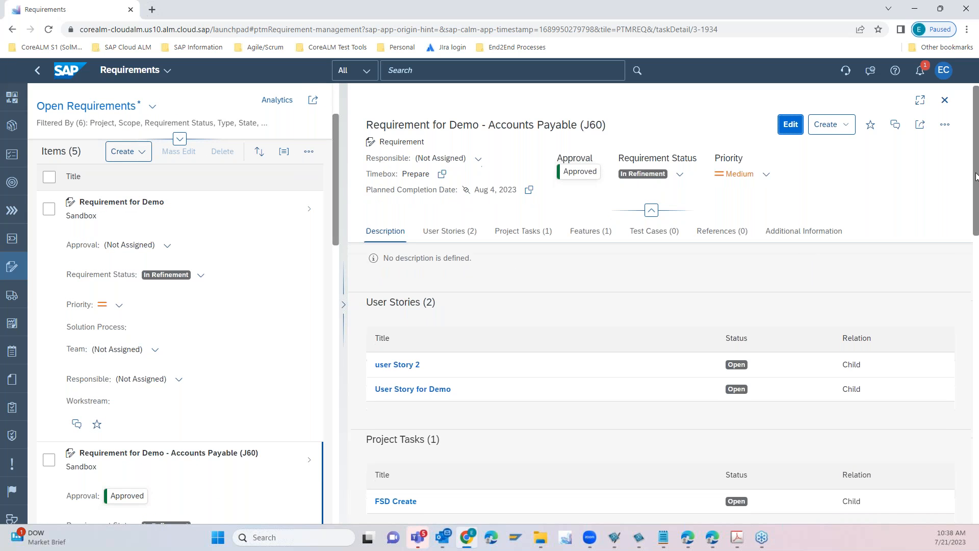
{"action": "left_click_drag", "start_coordinate": [495, 125], "coordinate": [605, 125]}
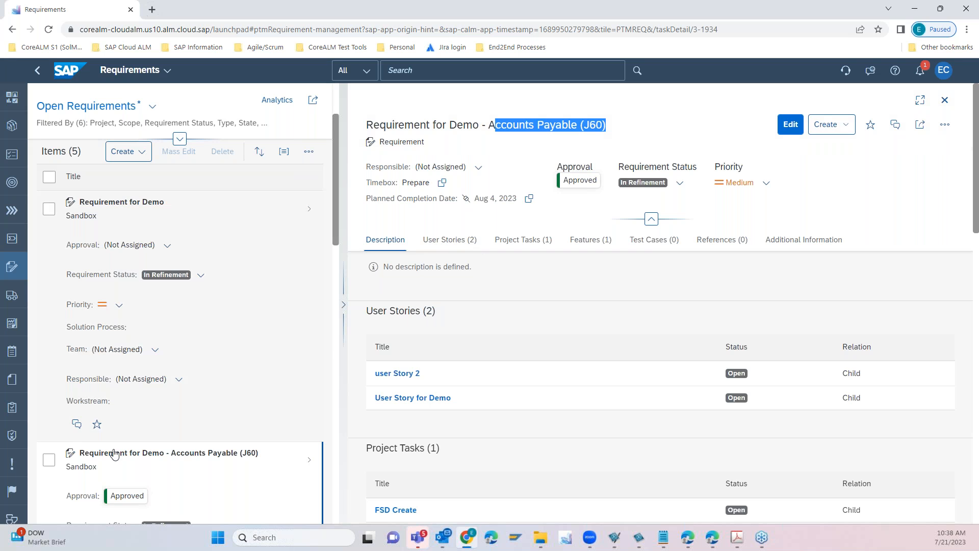
{"action": "left_click", "coordinate": [538, 125]}
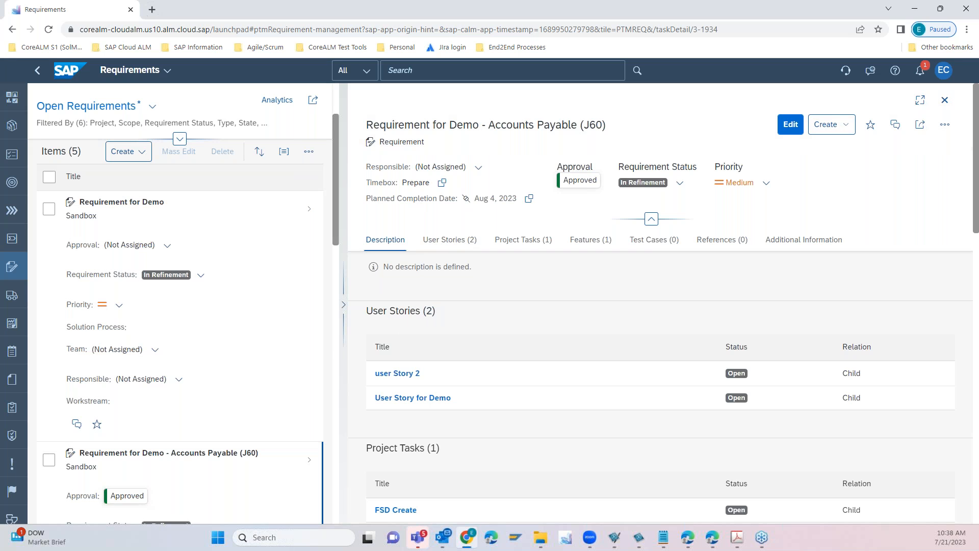
{"action": "left_click", "coordinate": [440, 240]}
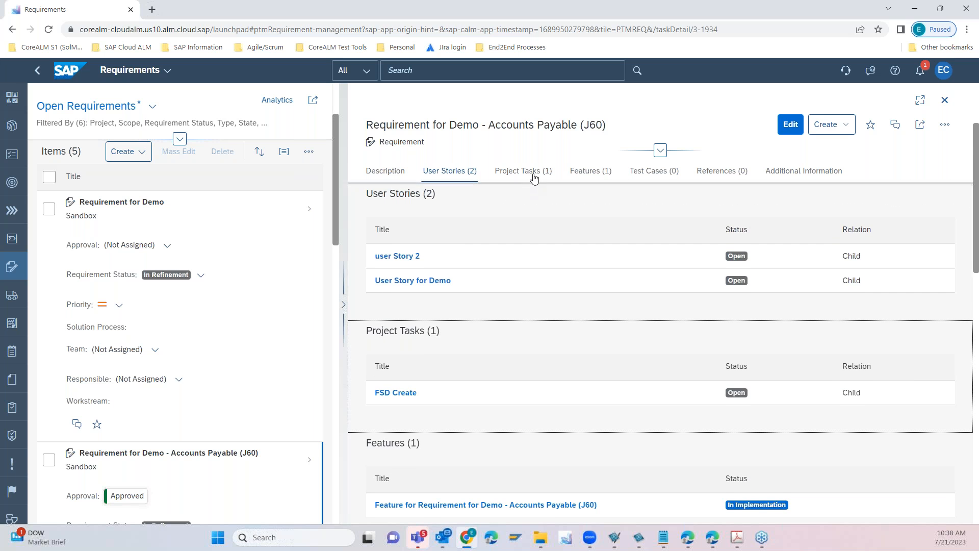
{"action": "left_click", "coordinate": [531, 171]}
{"action": "left_click", "coordinate": [595, 172]}
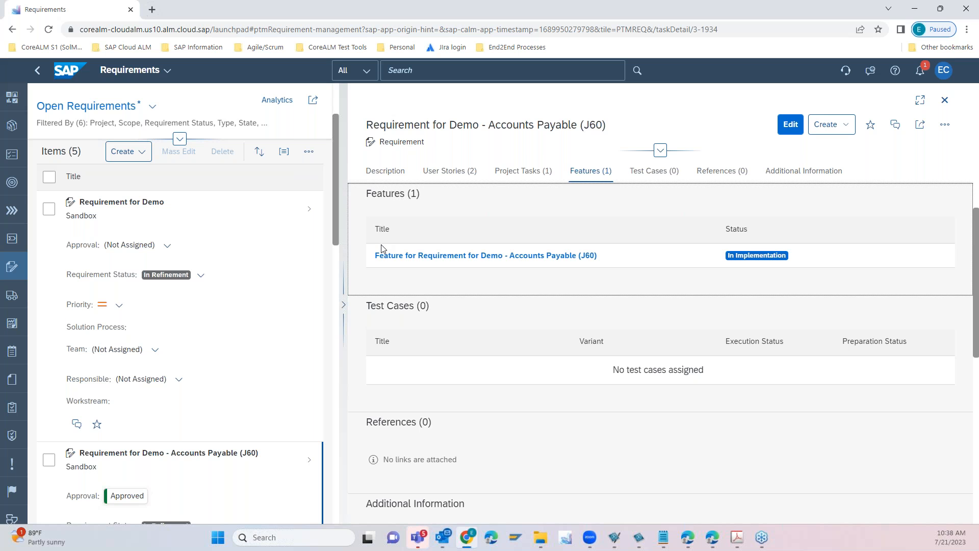
- Open the requirement's linked feature, review its transport assignments in edit mode and save the feature
{"action": "left_click", "coordinate": [400, 255]}
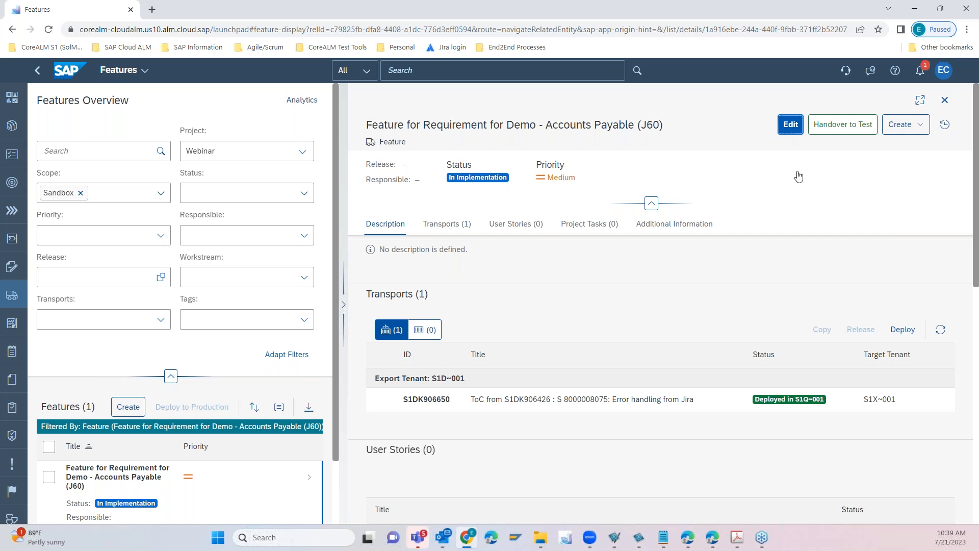
{"action": "scroll", "coordinate": [849, 283], "scroll_direction": "down", "scroll_amount": 2}
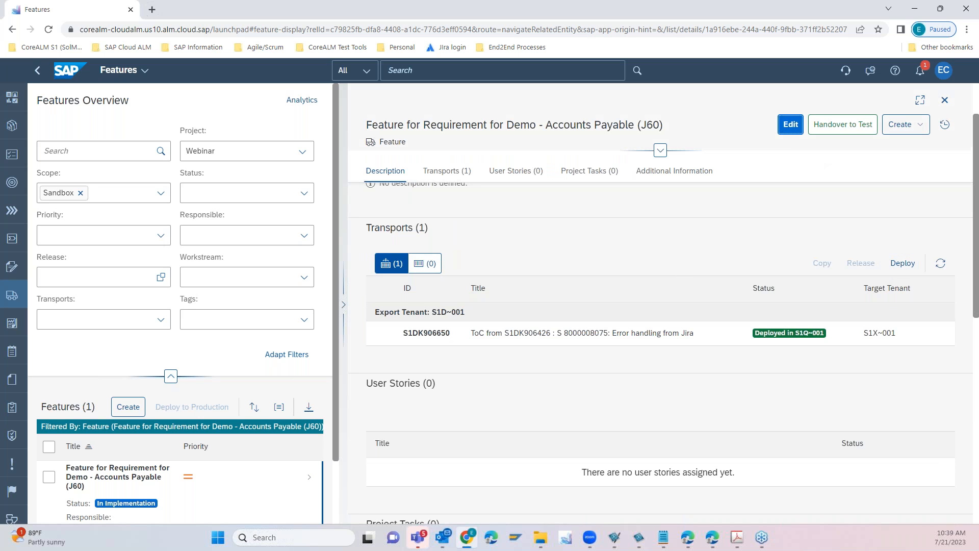
{"action": "left_click", "coordinate": [791, 124]}
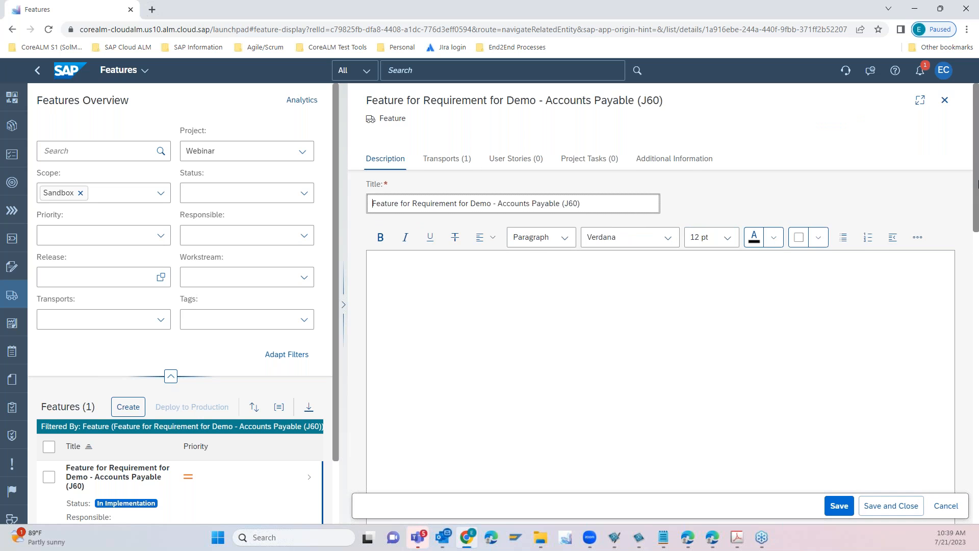
{"action": "left_click_drag", "start_coordinate": [977, 172], "coordinate": [977, 322]}
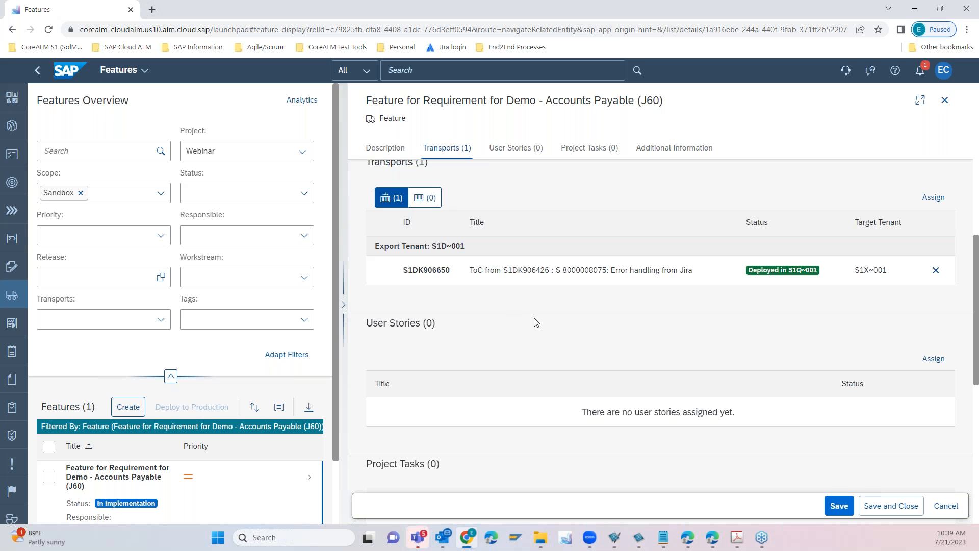
{"action": "left_click", "coordinate": [839, 507]}
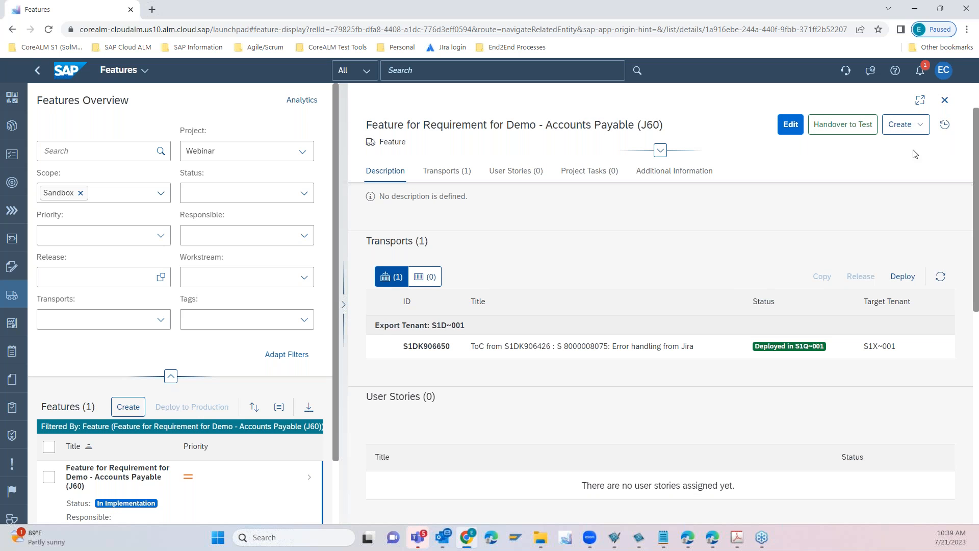
- Hand the Accounts Payable (J60) feature over to test with the In Testing status and return to the Features Overview
{"action": "left_click", "coordinate": [842, 126]}
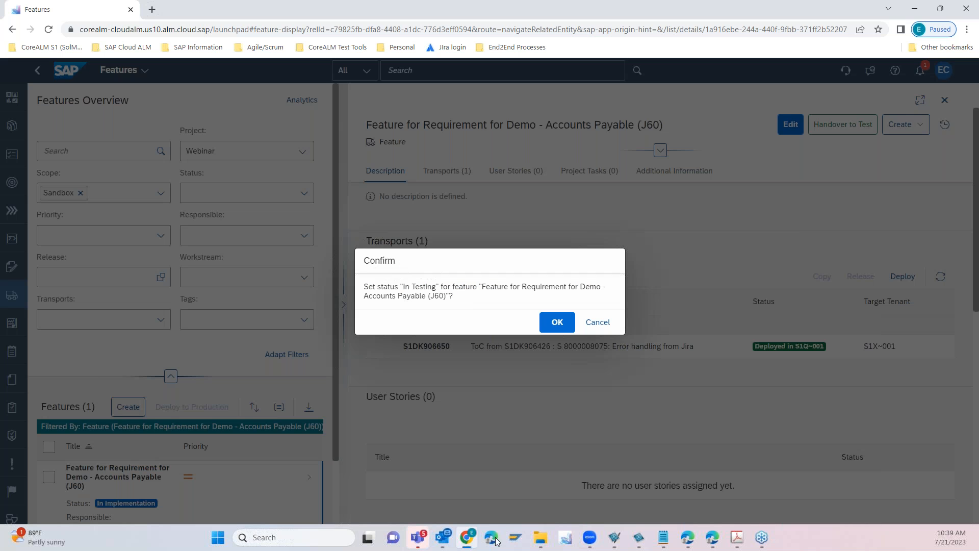
{"action": "left_click", "coordinate": [557, 323]}
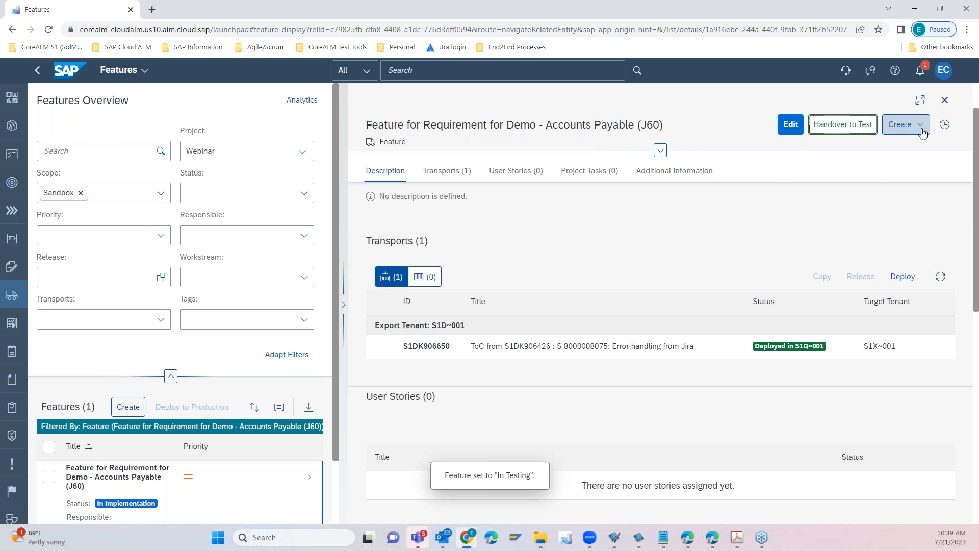
{"action": "left_click", "coordinate": [922, 128]}
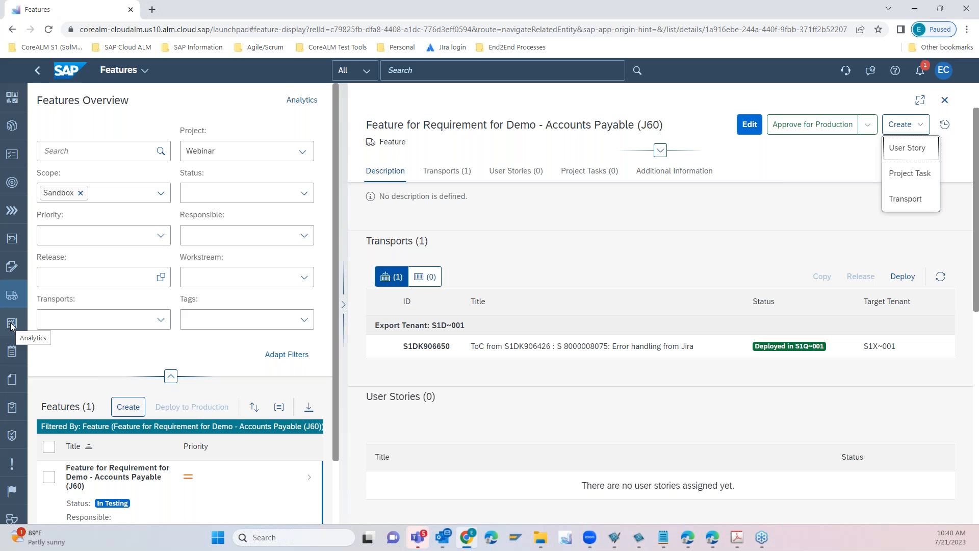
{"action": "left_click", "coordinate": [12, 295]}
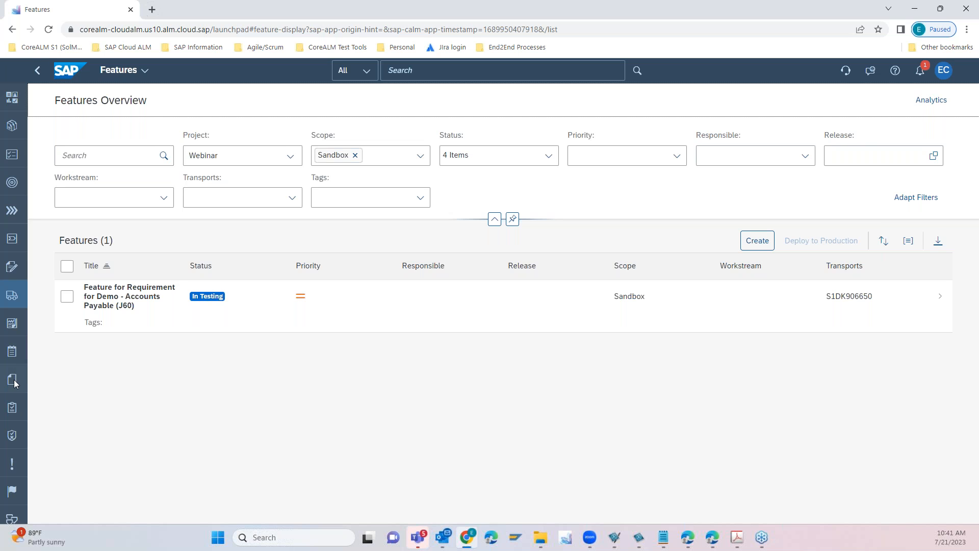
- Go to Test Preparation, show only the automated test cases, and return the list to all test cases
{"action": "left_click", "coordinate": [11, 408]}
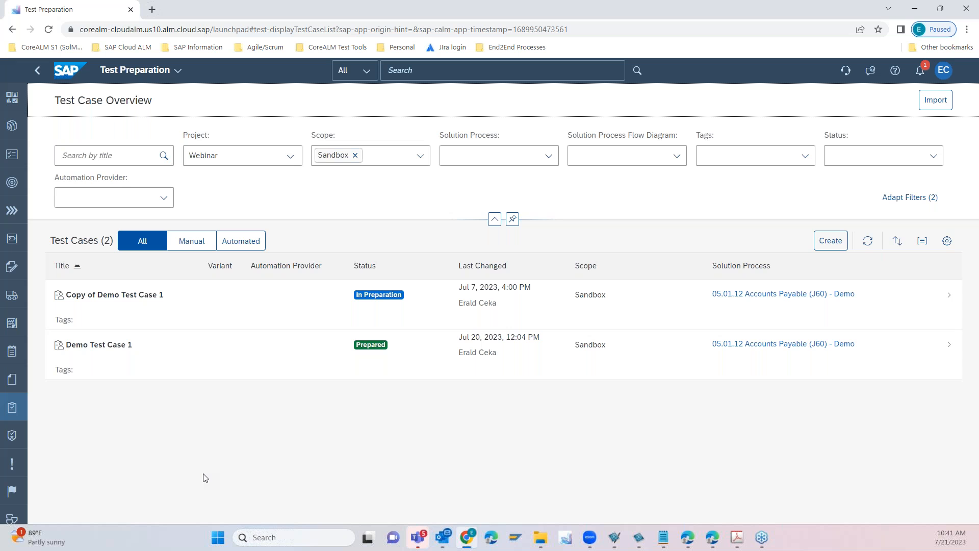
{"action": "left_click", "coordinate": [257, 243]}
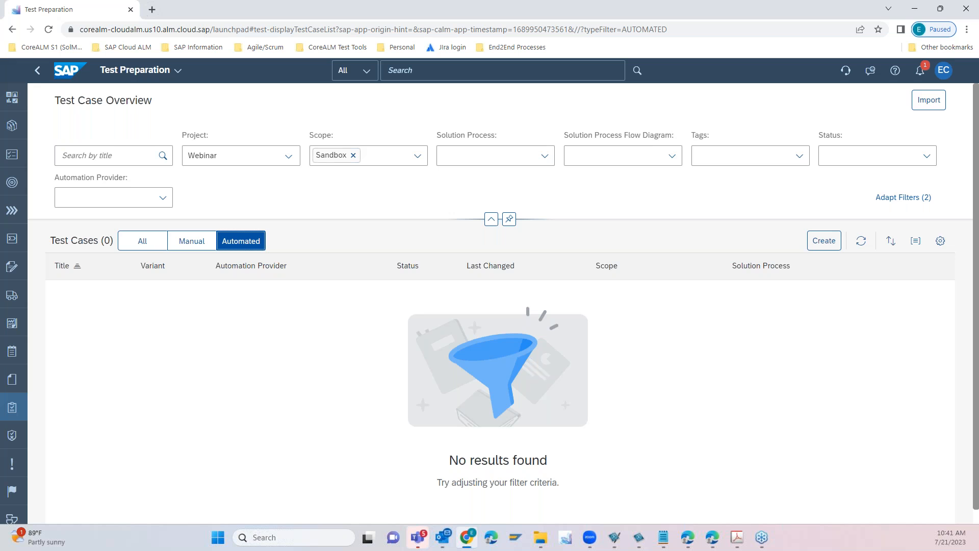
{"action": "left_click", "coordinate": [145, 242]}
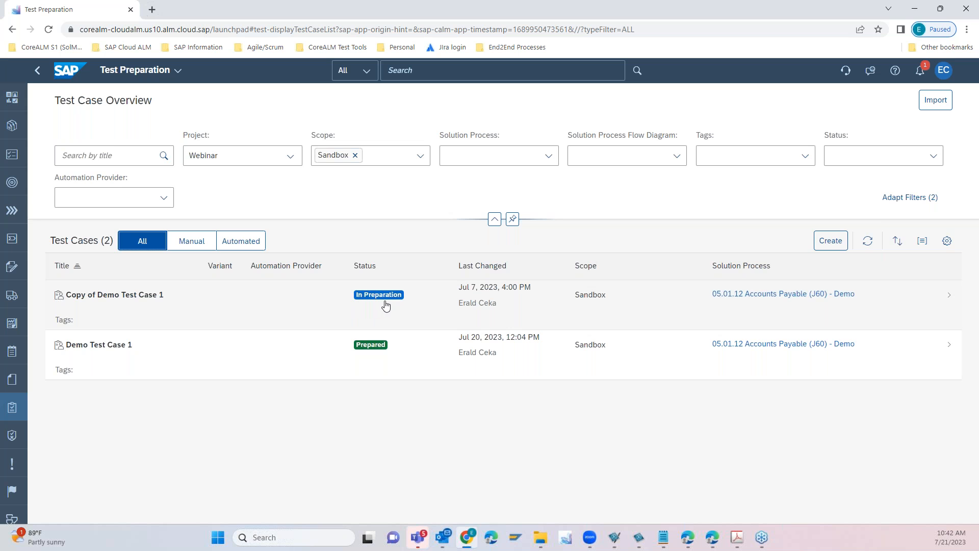
- Open Copy of Demo Test Case 1 and go back to the Test Case Overview
{"action": "left_click", "coordinate": [400, 360]}
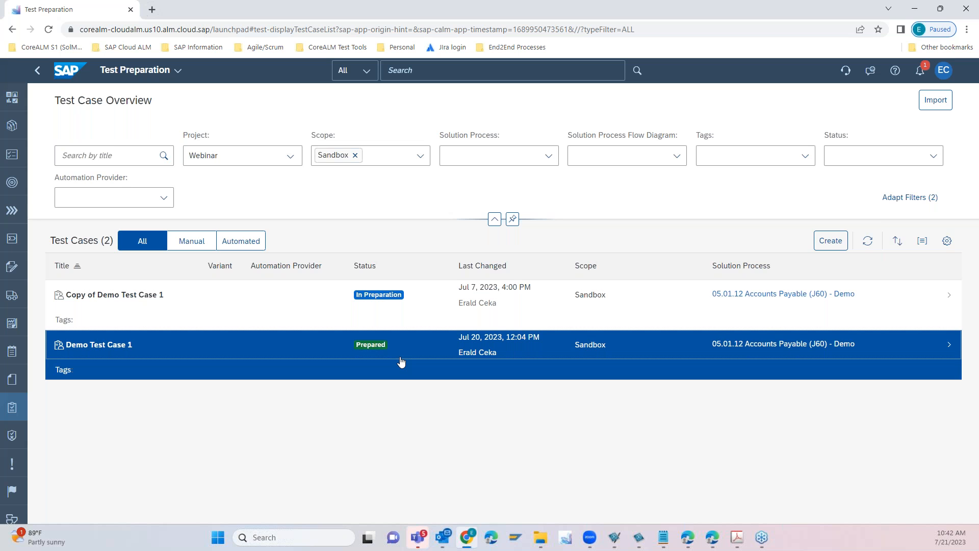
{"action": "left_click_drag", "start_coordinate": [401, 361], "coordinate": [397, 394]}
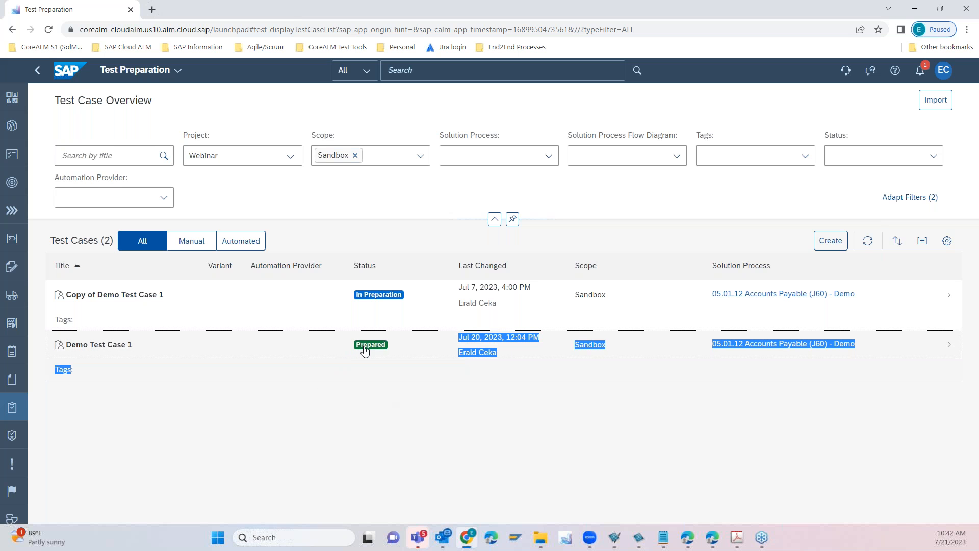
{"action": "left_click", "coordinate": [885, 319]}
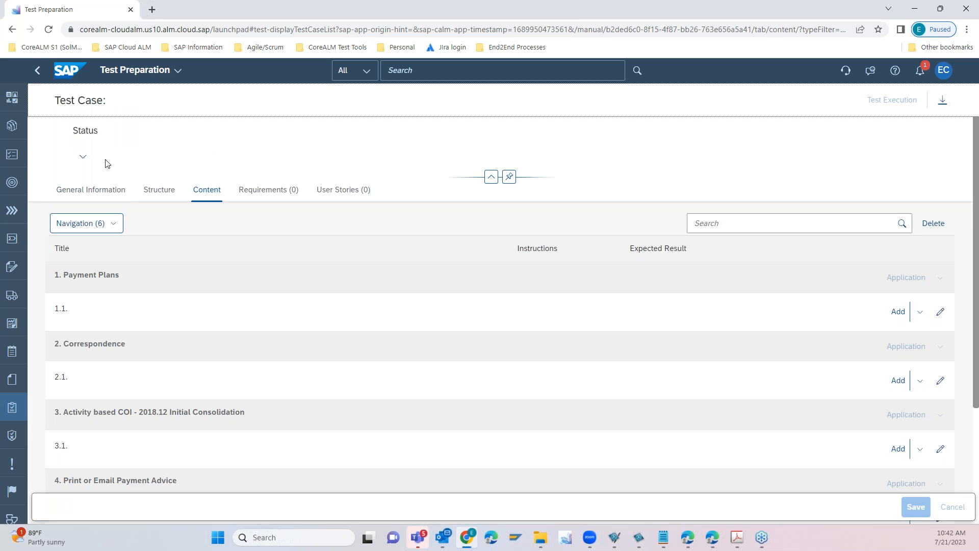
{"action": "left_click", "coordinate": [37, 70]}
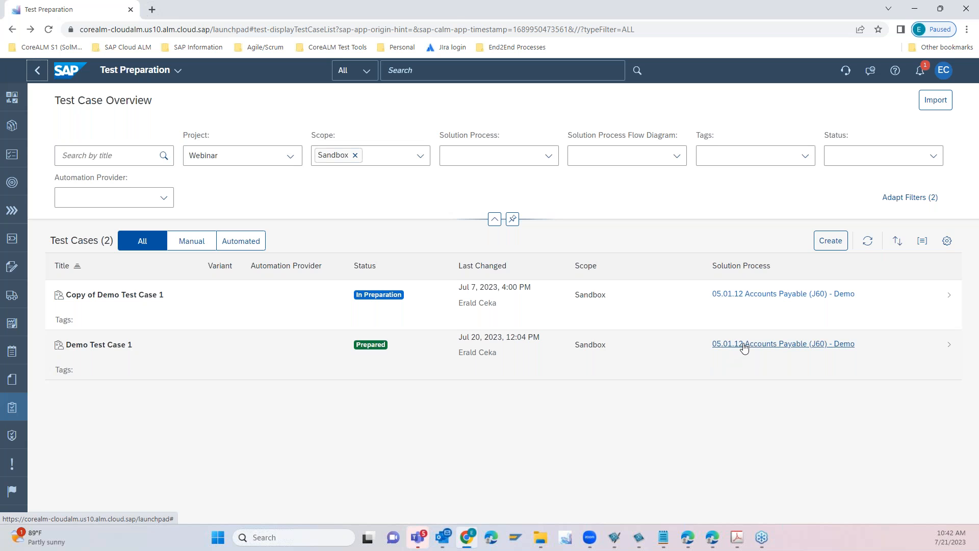
- Open Demo Test Case 1 and examine its content, activity structure and assigned requirements
{"action": "left_click", "coordinate": [366, 356]}
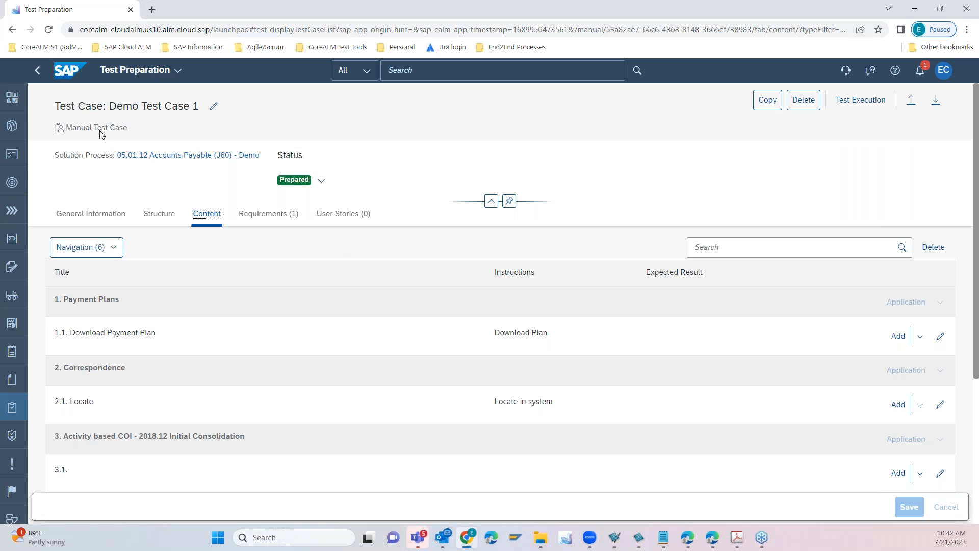
{"action": "left_click_drag", "start_coordinate": [976, 207], "coordinate": [976, 205]}
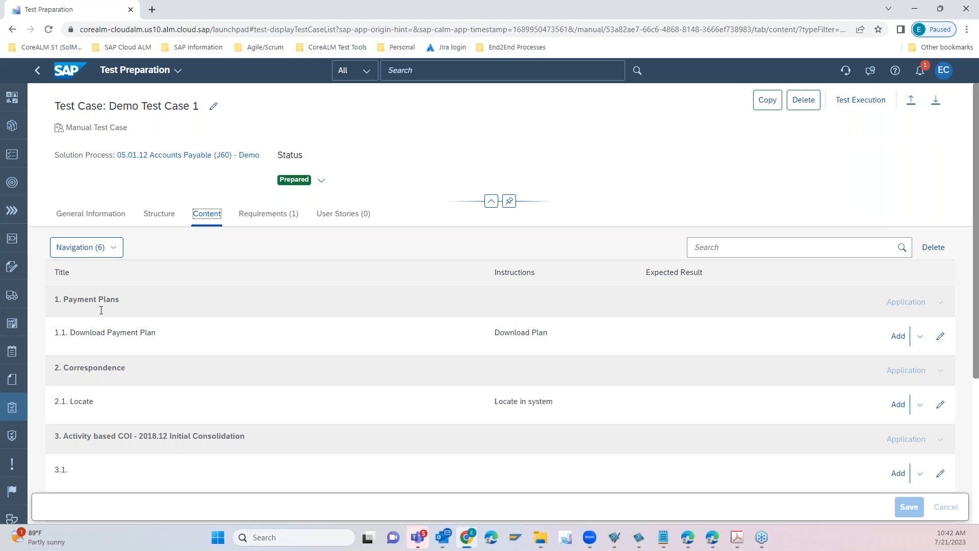
{"action": "scroll", "coordinate": [79, 426], "scroll_direction": "down", "scroll_amount": 3}
{"action": "scroll", "coordinate": [79, 427], "scroll_direction": "down", "scroll_amount": 3}
{"action": "scroll", "coordinate": [79, 427], "scroll_direction": "up", "scroll_amount": 10}
{"action": "left_click", "coordinate": [107, 217]}
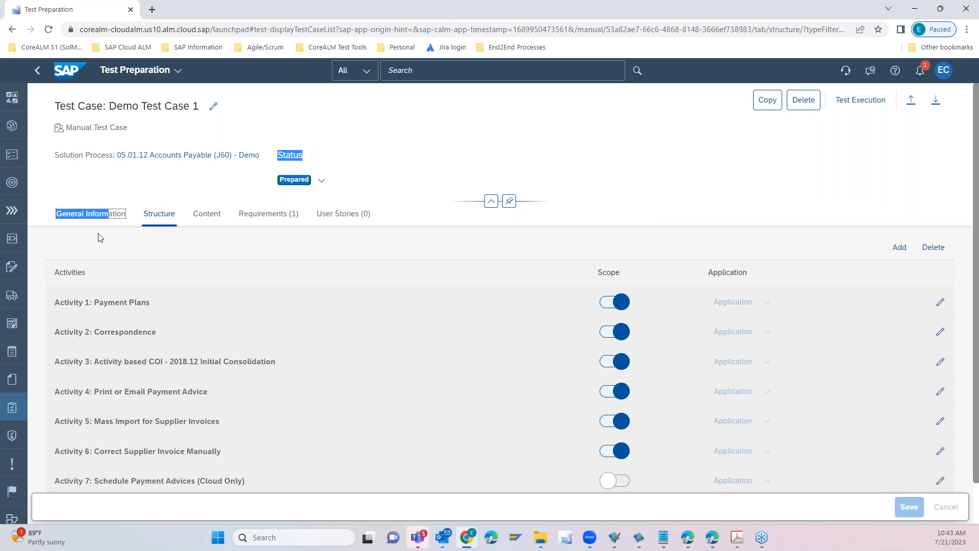
{"action": "left_click", "coordinate": [268, 219]}
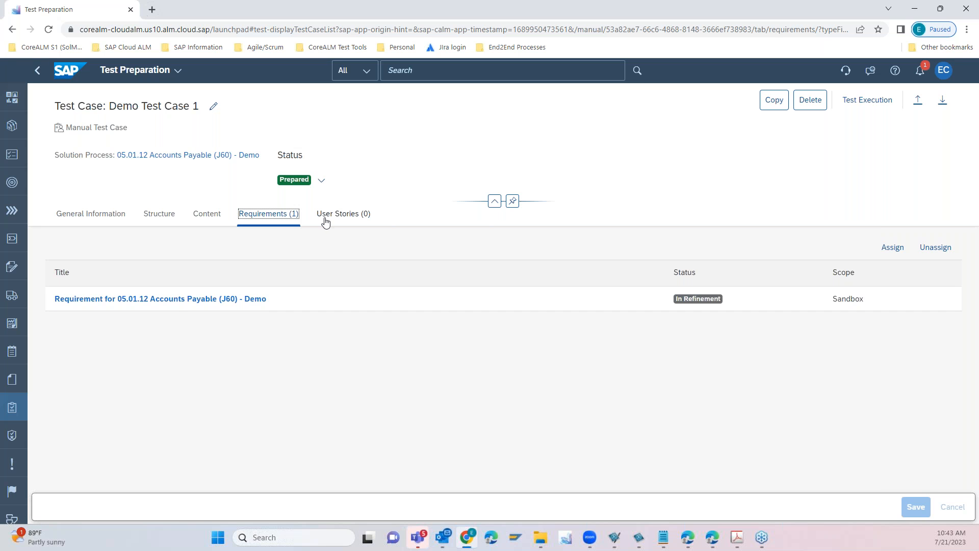
- Reopen Demo Test Case 1 from the Test Case Overview and read through its activities from Payment Plans to Correct Supplier Invoice Manually
{"action": "left_click", "coordinate": [13, 411]}
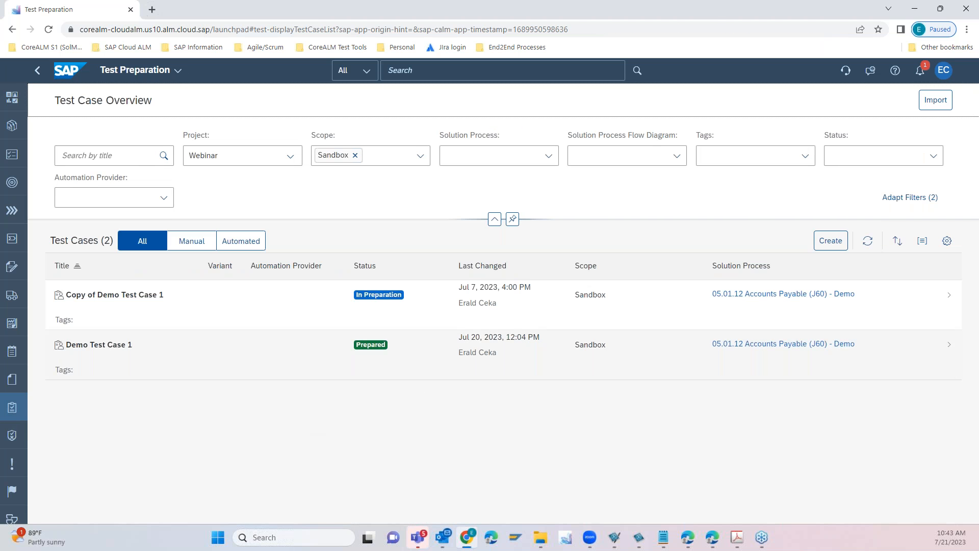
{"action": "left_click", "coordinate": [99, 346]}
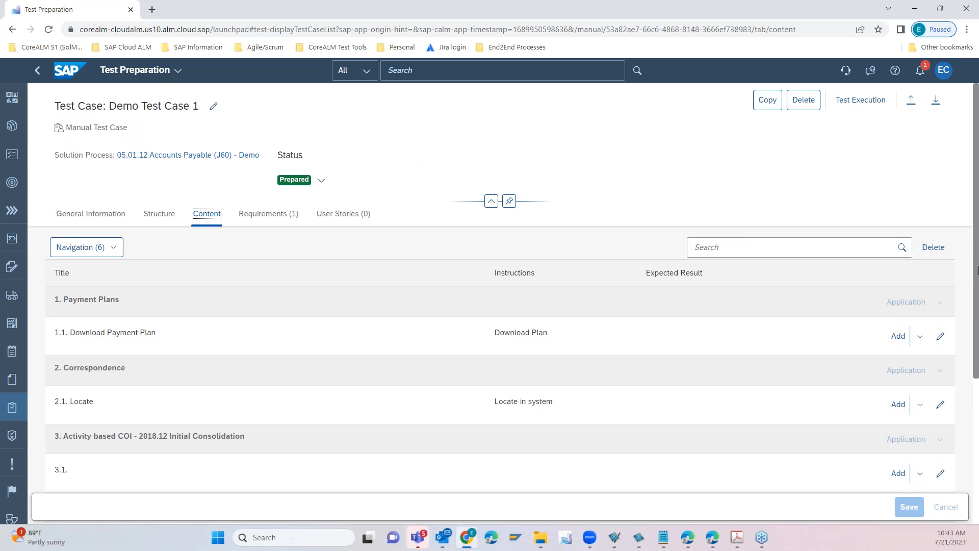
{"action": "scroll", "coordinate": [977, 257], "scroll_direction": "down", "scroll_amount": 4}
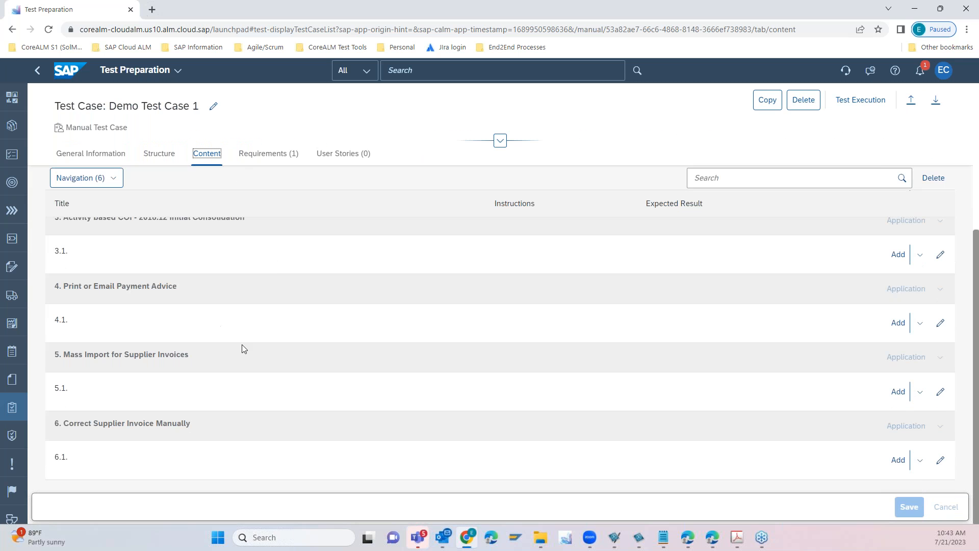
{"action": "scroll", "coordinate": [242, 348], "scroll_direction": "up", "scroll_amount": 5}
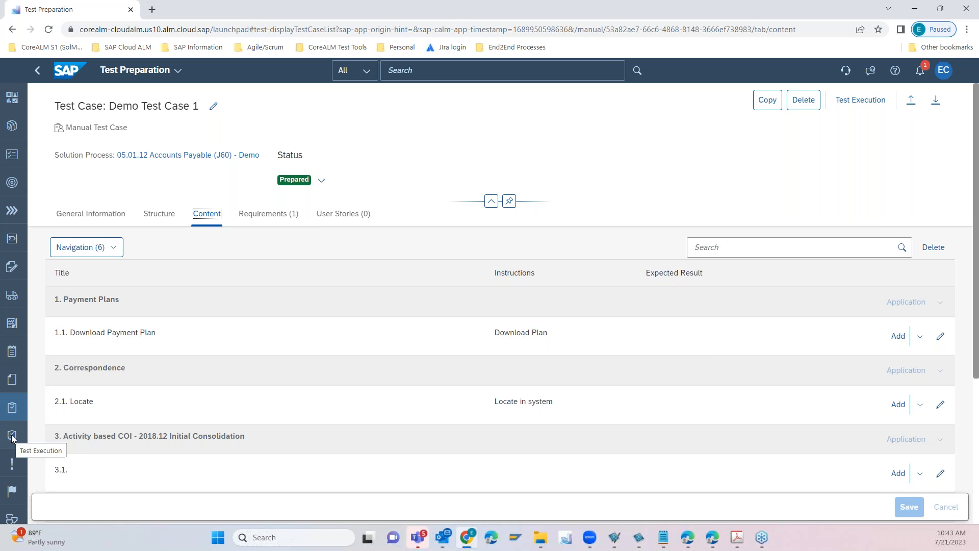
- Go to Test Execution and show the executed test runs of Demo Test Case 1
{"action": "left_click", "coordinate": [12, 436]}
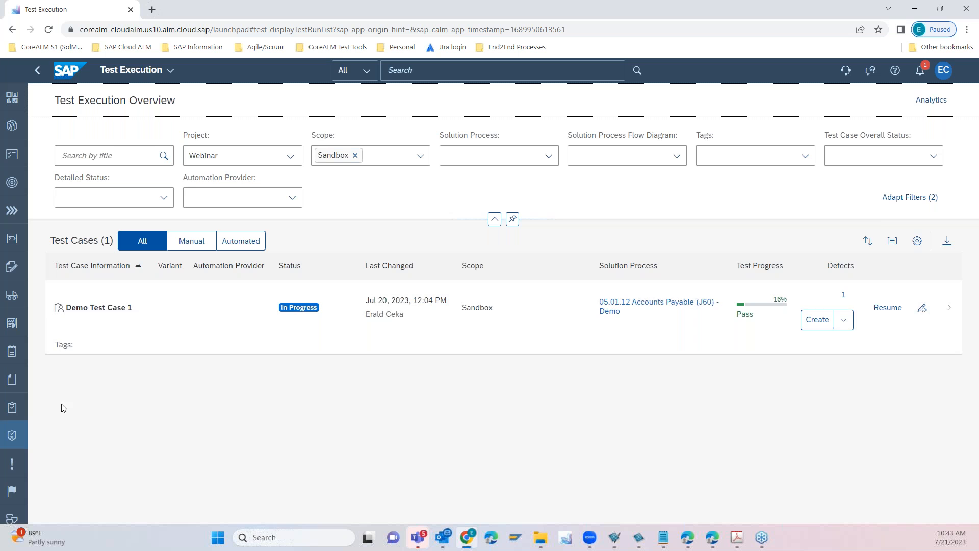
{"action": "left_click", "coordinate": [380, 316]}
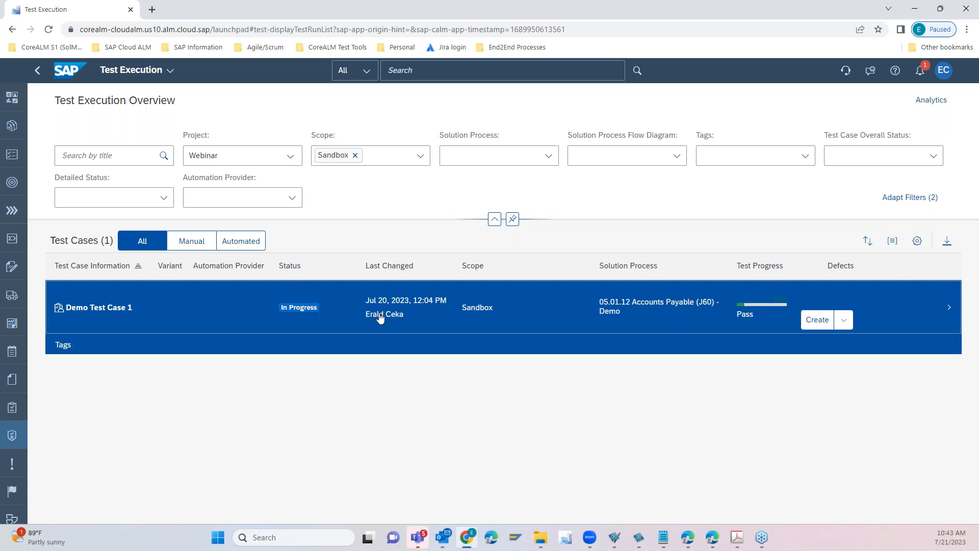
{"action": "left_click_drag", "start_coordinate": [380, 317], "coordinate": [658, 305]}
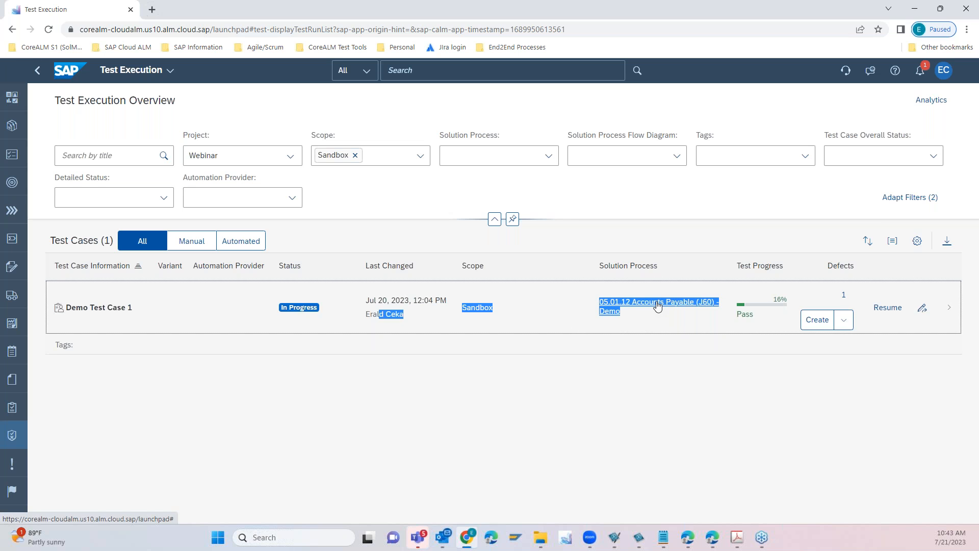
{"action": "left_click", "coordinate": [580, 308]}
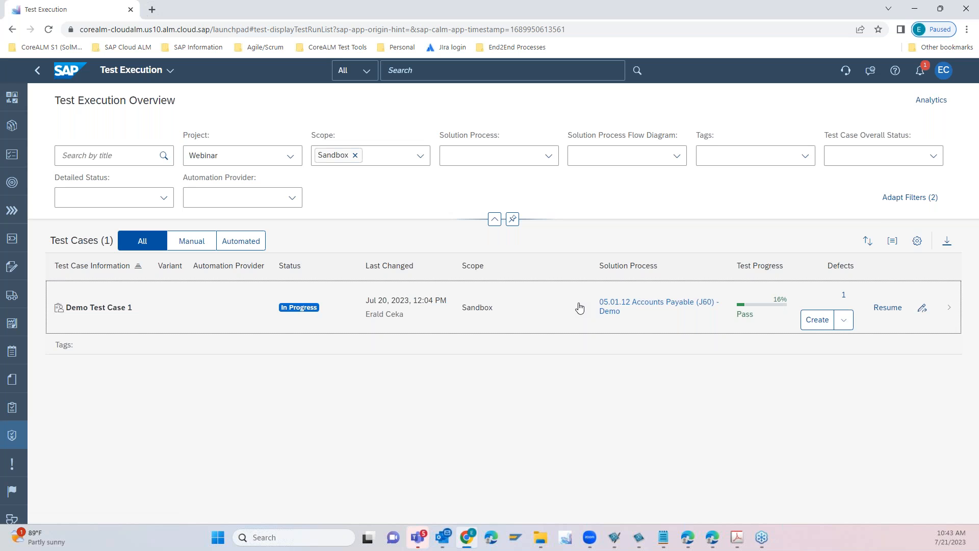
{"action": "left_click", "coordinate": [553, 316]}
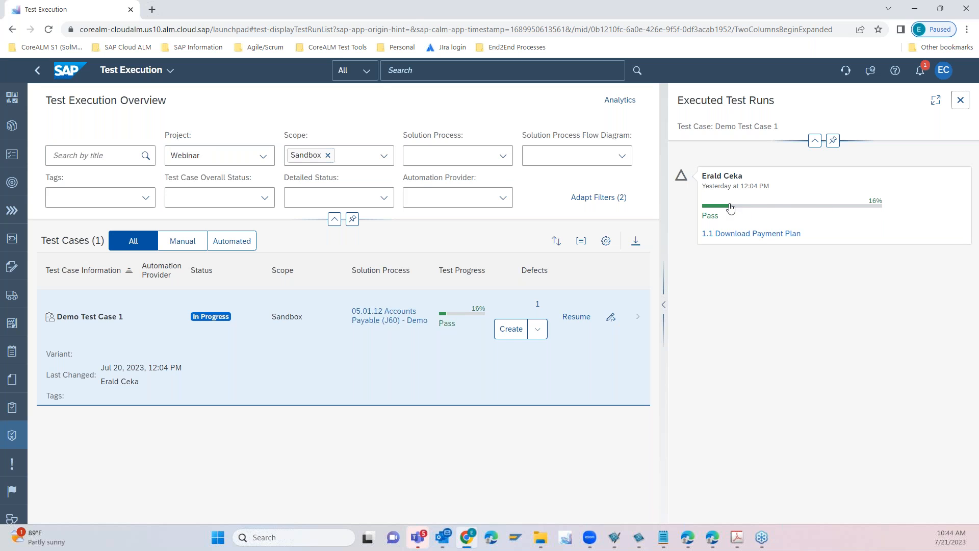
- Open the executed test run through its 1.1 Download Payment Plan entry and review its activities
{"action": "left_click", "coordinate": [747, 208]}
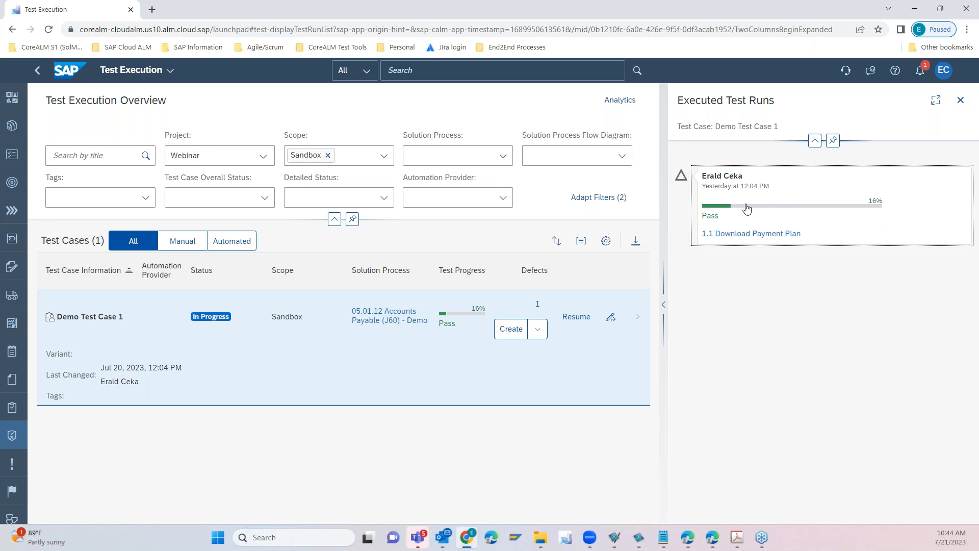
{"action": "left_click", "coordinate": [746, 234]}
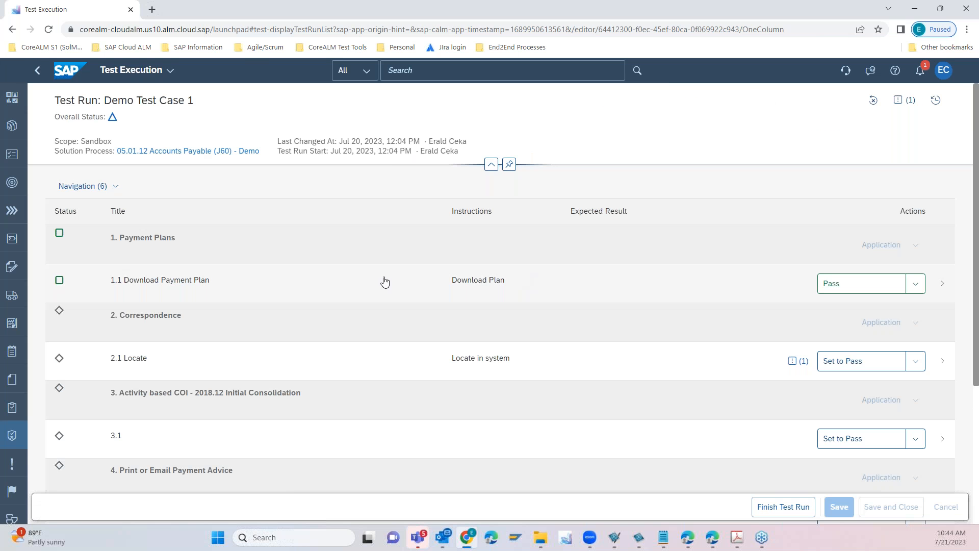
{"action": "left_click_drag", "start_coordinate": [977, 143], "coordinate": [978, 189]}
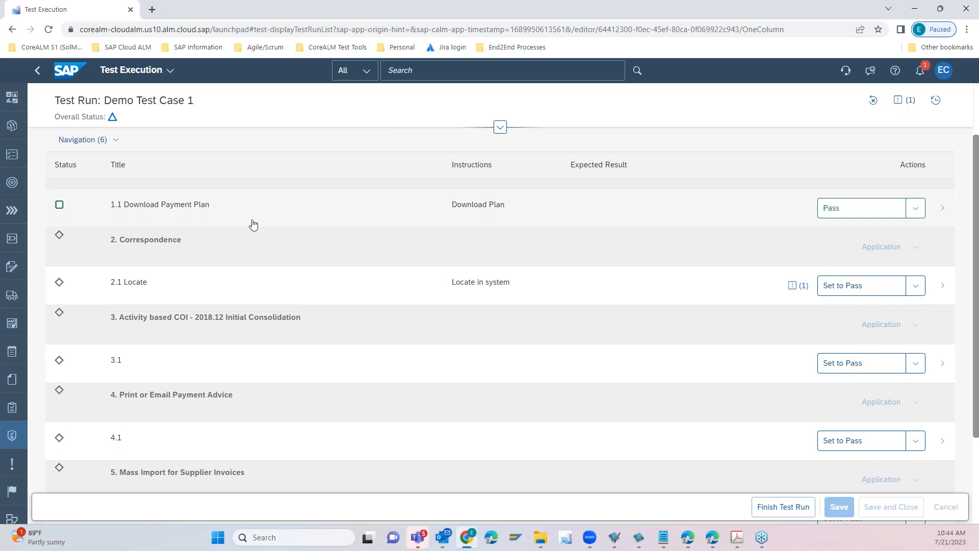
- Set action 2.1 Locate to Fail and try to create a defect for it, staying on the test run and closing the comments pane
{"action": "left_click", "coordinate": [916, 295]}
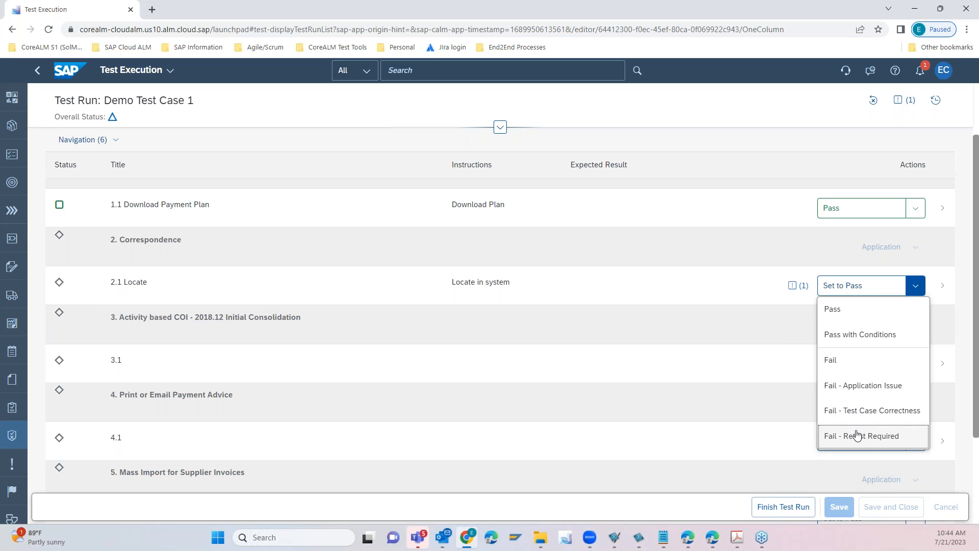
{"action": "left_click", "coordinate": [859, 363]}
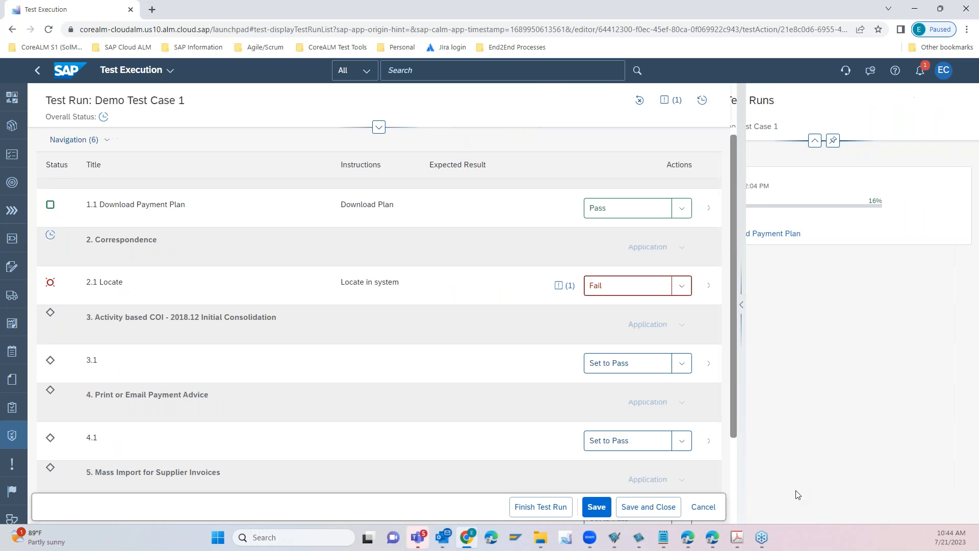
{"action": "left_click", "coordinate": [630, 285]}
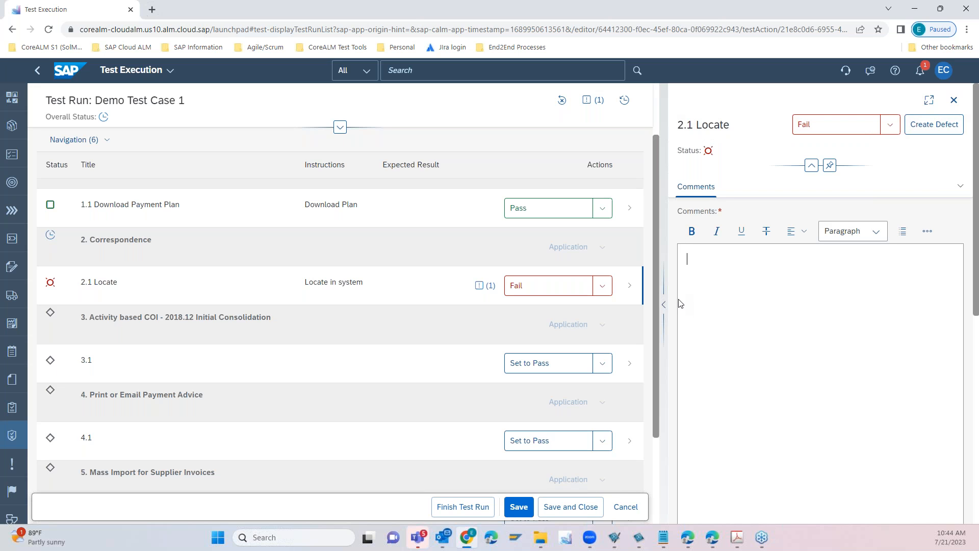
{"action": "left_click", "coordinate": [930, 127]}
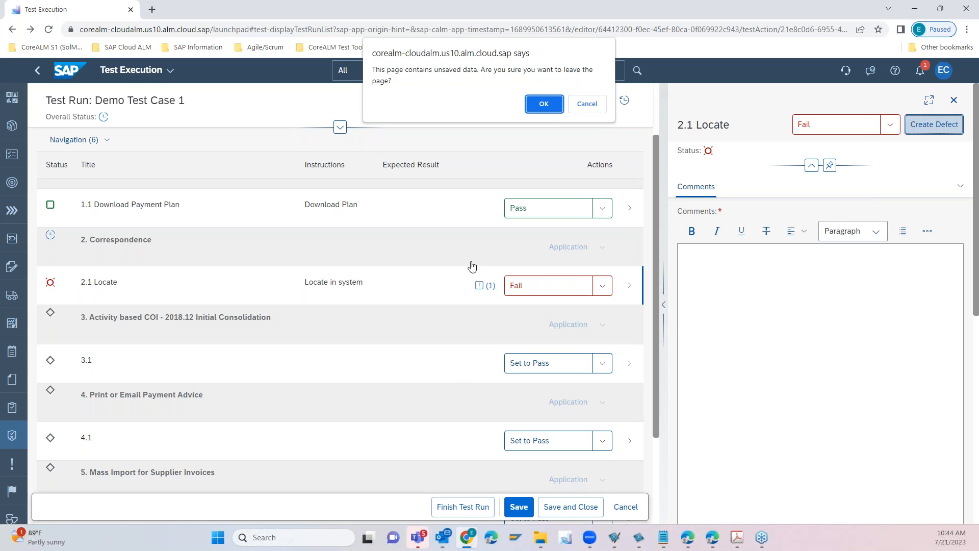
{"action": "left_click", "coordinate": [587, 105]}
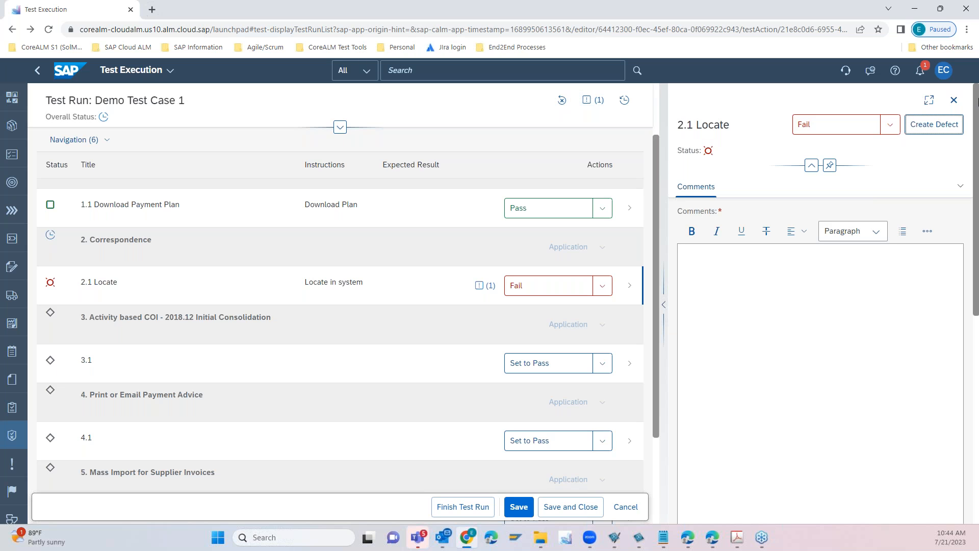
{"action": "left_click", "coordinate": [955, 100]}
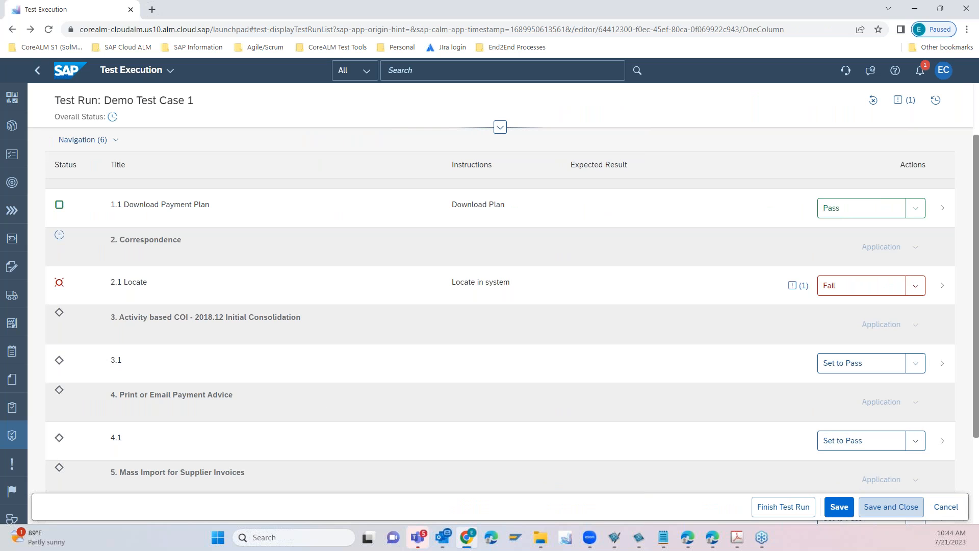
- Cancel editing the Demo Test Case 1 test run and discard the unsaved changes
{"action": "left_click", "coordinate": [950, 508]}
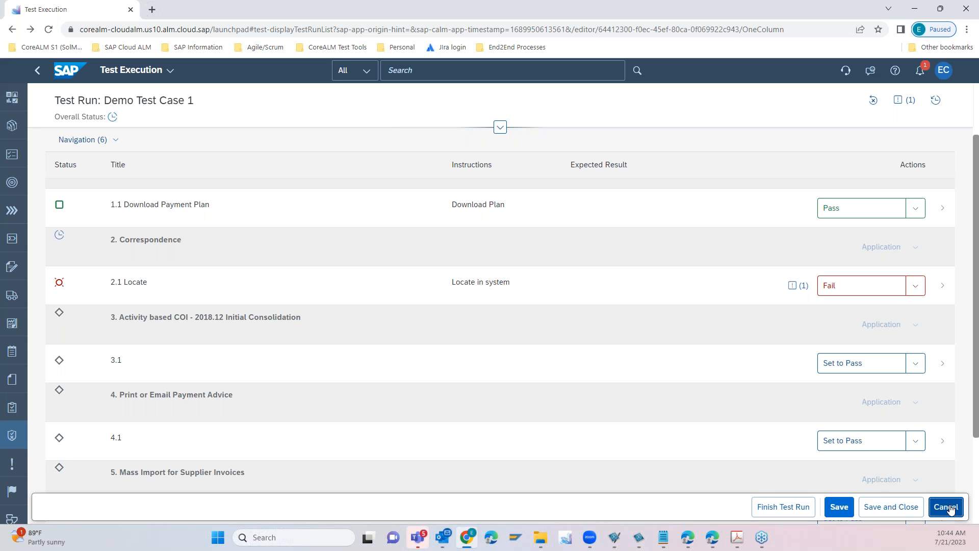
{"action": "left_click", "coordinate": [950, 508]}
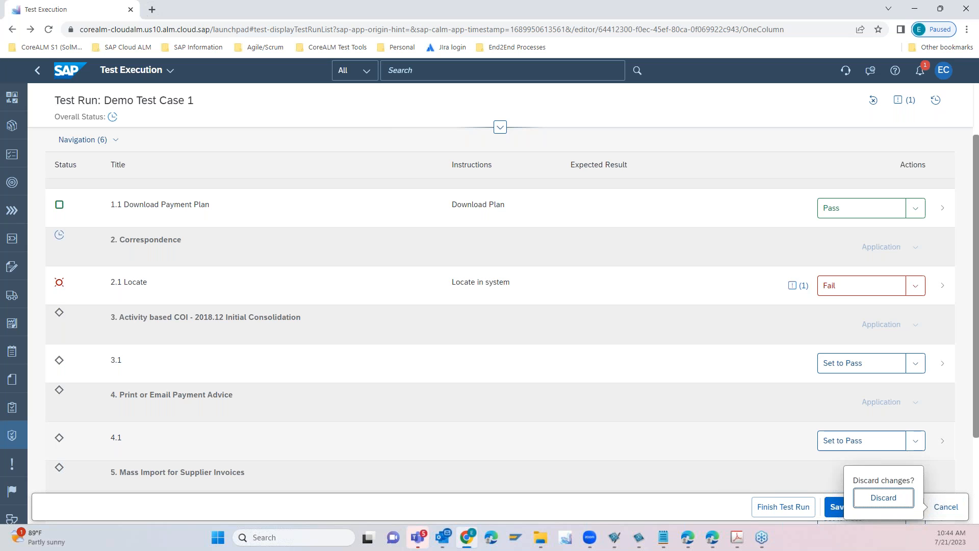
{"action": "left_click", "coordinate": [890, 499]}
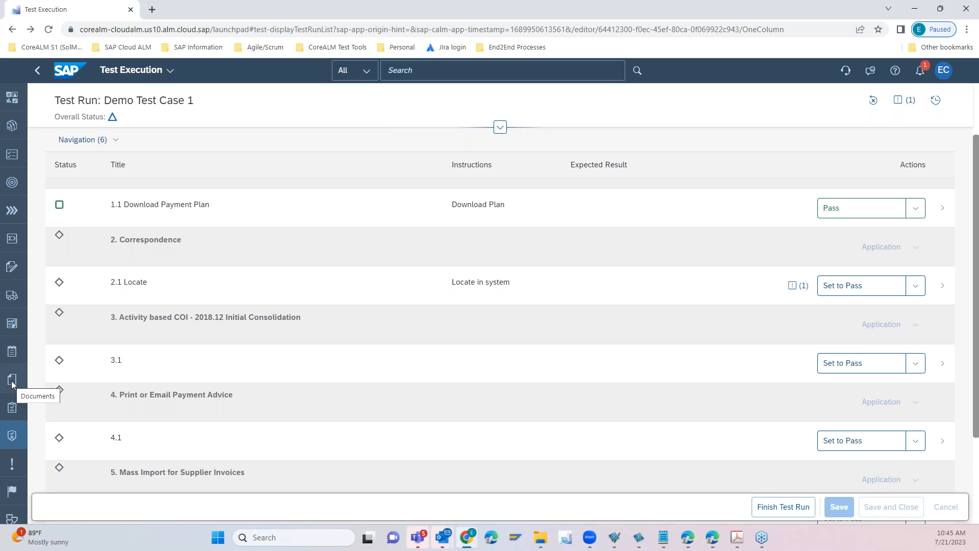
- Open the Solution Process Traceability report in Analytics and check its indirect assignments
{"action": "left_click", "coordinate": [12, 323]}
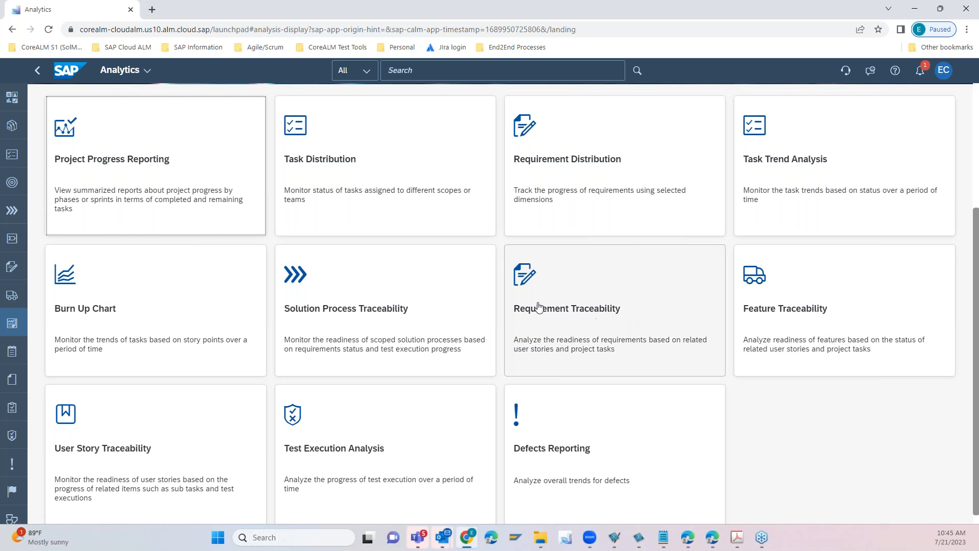
{"action": "left_click", "coordinate": [365, 313]}
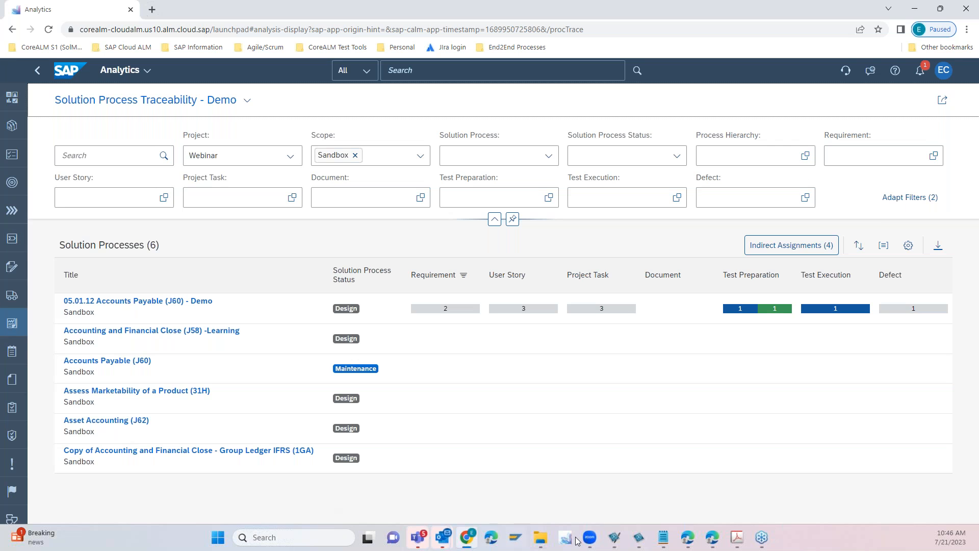
{"action": "left_click", "coordinate": [908, 245]}
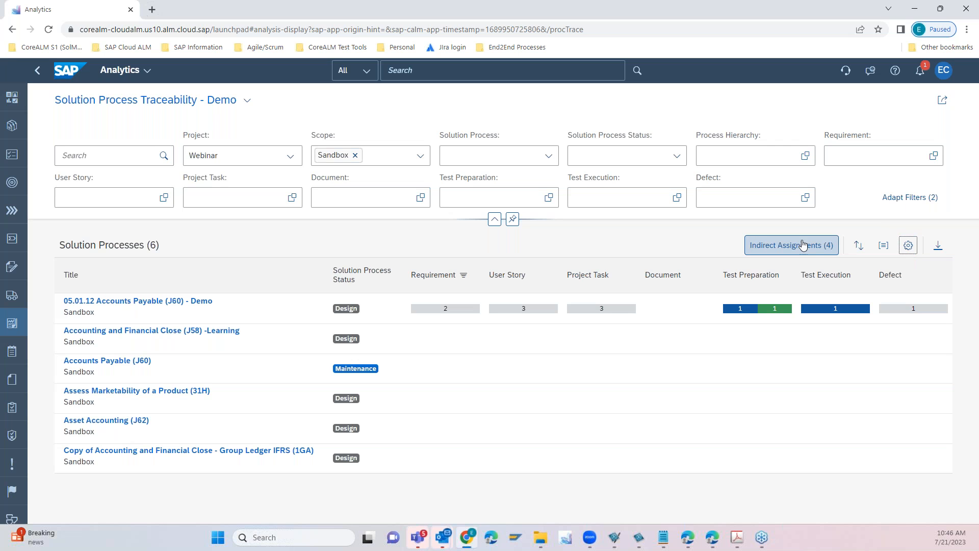
{"action": "left_click", "coordinate": [818, 249]}
{"action": "left_click", "coordinate": [566, 358]}
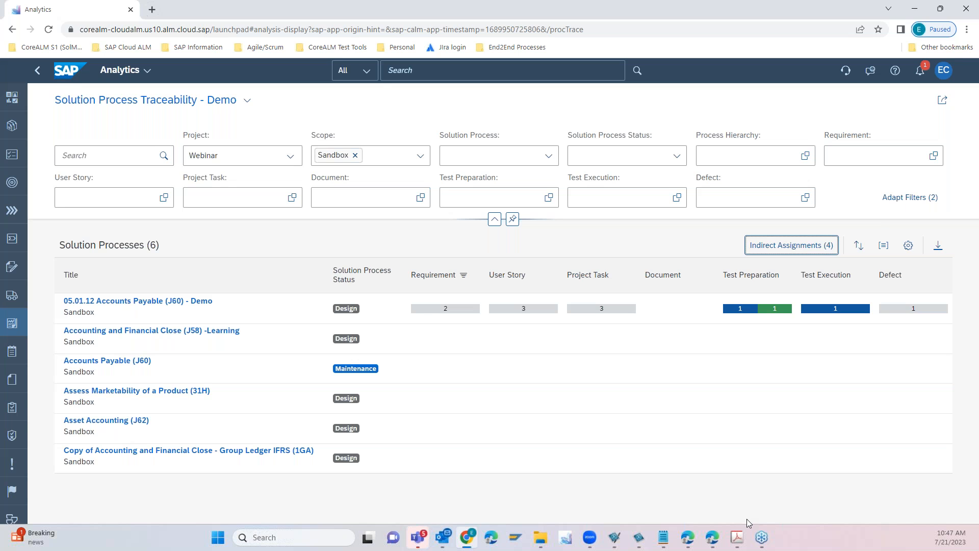
- Go to the Overview page
{"action": "left_click", "coordinate": [12, 98]}
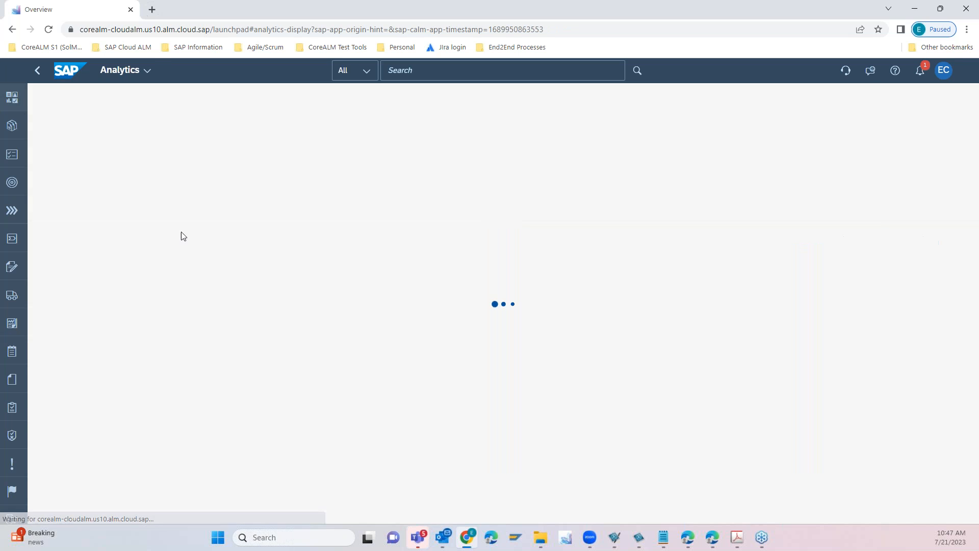